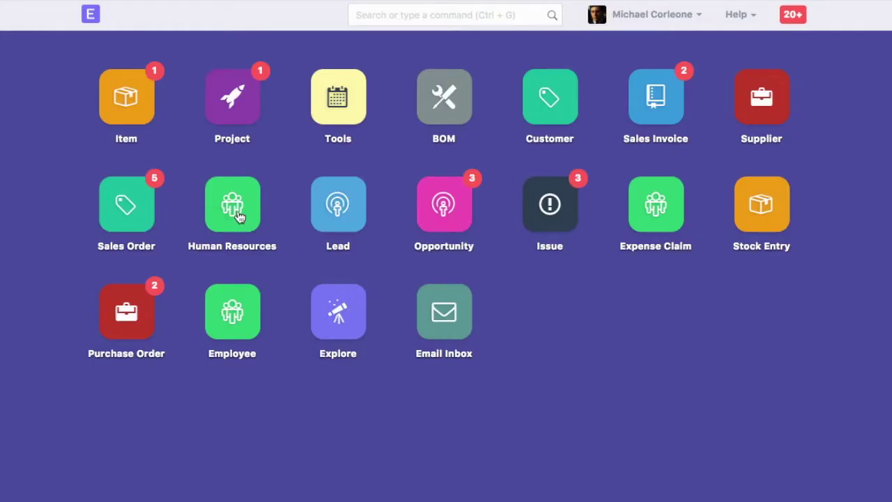
# Step: Start a new Loan Type record from the employee loan management section of Human Resources
pyautogui.click(237, 212)
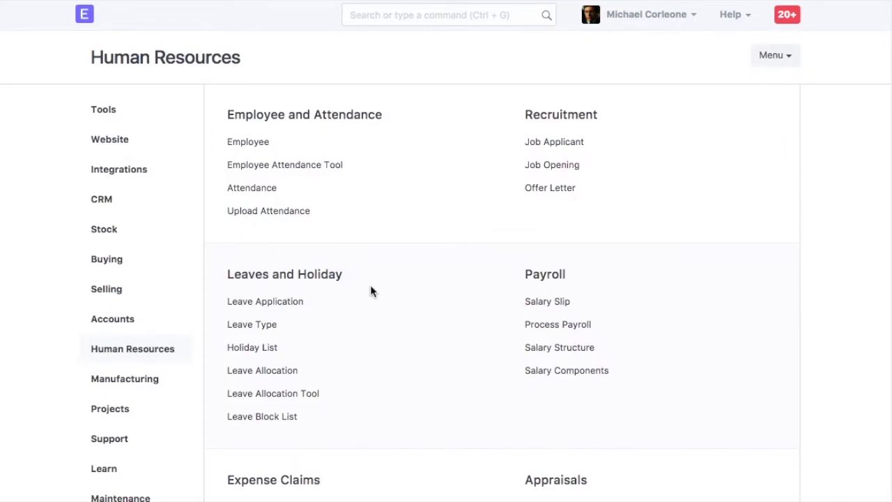
pyautogui.scroll(-6, 372, 291)
pyautogui.click(252, 226)
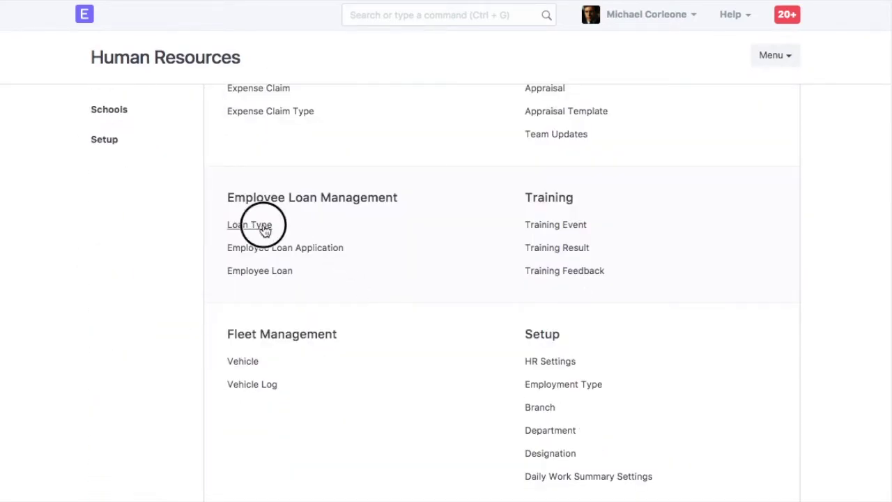
pyautogui.click(791, 60)
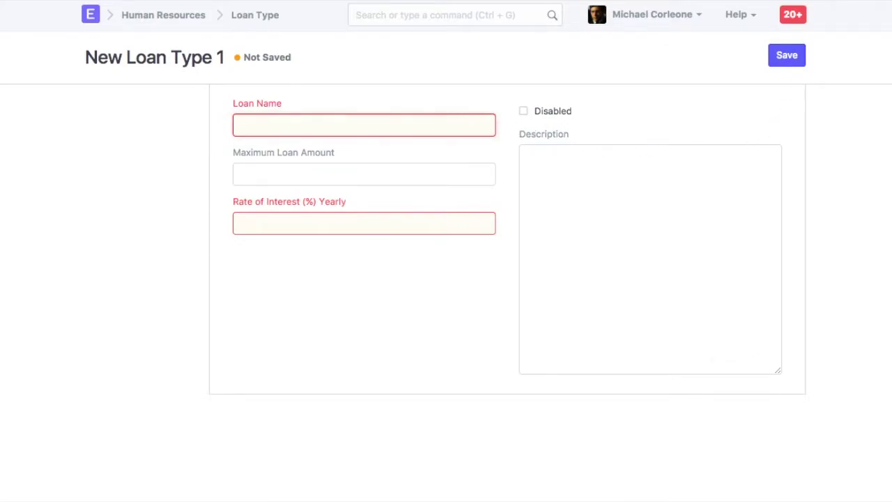
# Step: Save the loan type as Home Loan with maximum amount 100000, yearly interest rate 6% and description Home Loan
pyautogui.write('Home Loan')
pyautogui.click(354, 182)
pyautogui.write('100')
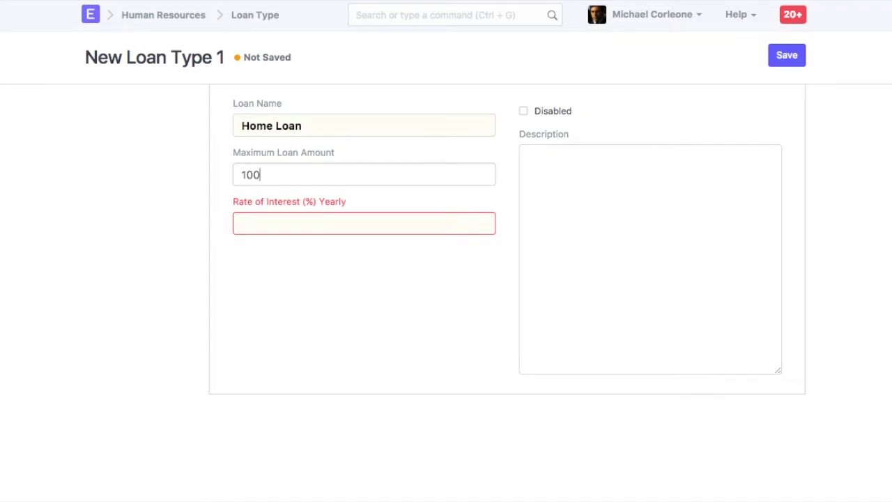
pyautogui.write('000')
pyautogui.click(364, 223)
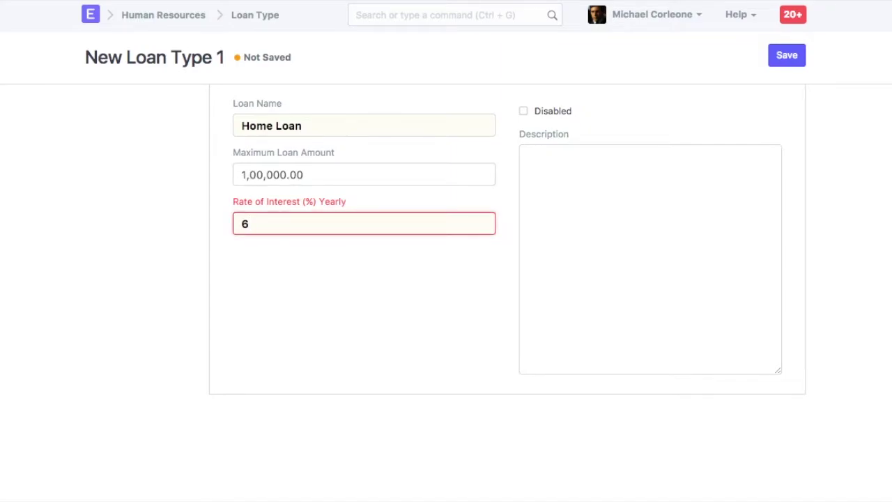
pyautogui.click(585, 233)
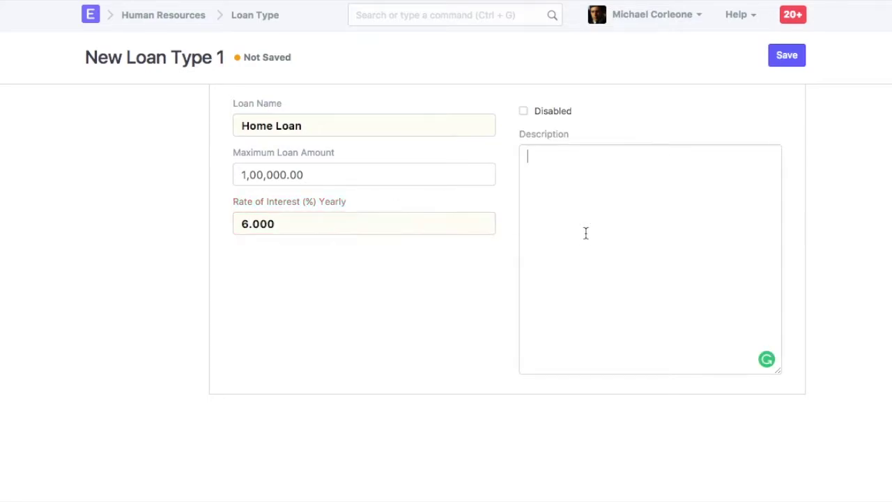
pyautogui.write('Home Loan')
pyautogui.click(799, 56)
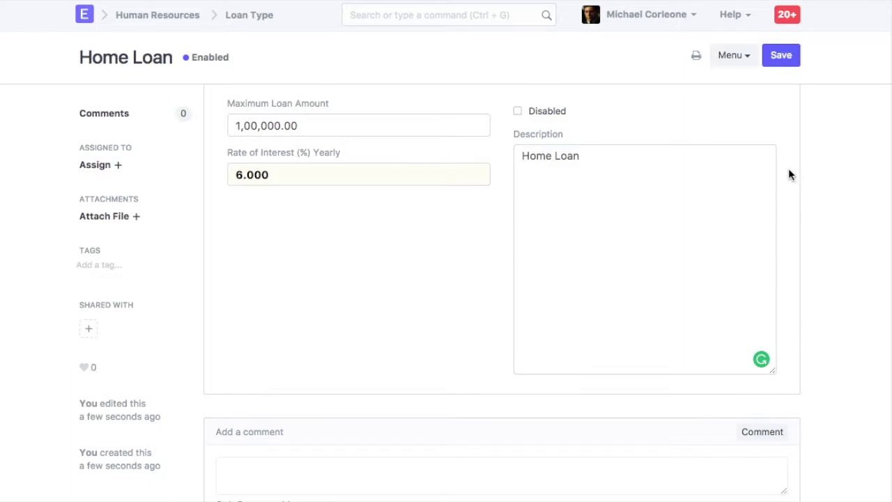
# Step: Return to the desk and find and open the Chart of Accounts
pyautogui.click(88, 16)
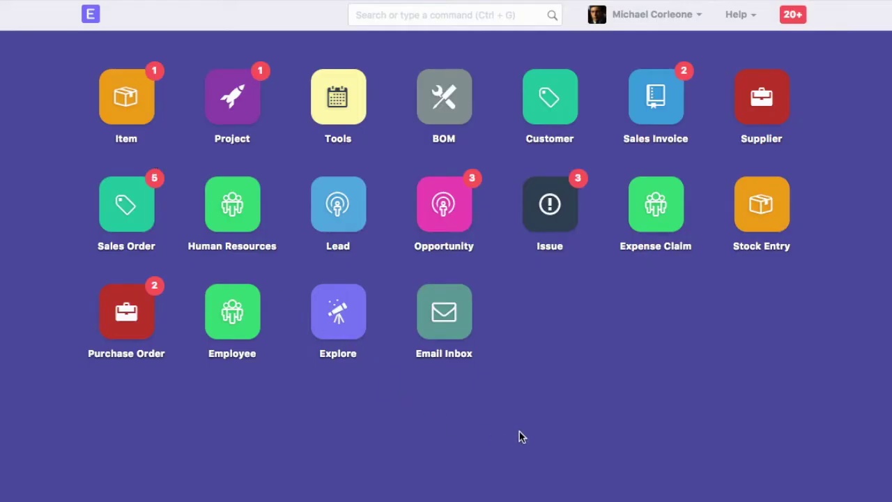
pyautogui.click(474, 20)
pyautogui.write('chart of ac')
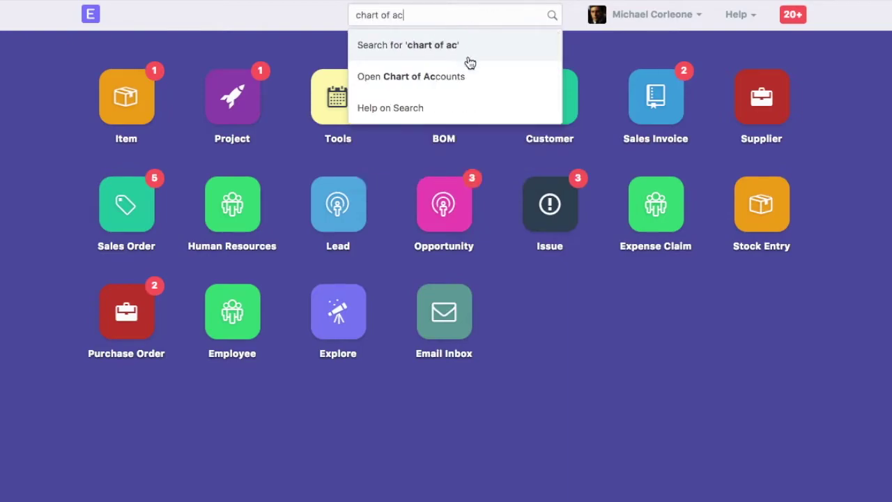
pyautogui.click(463, 76)
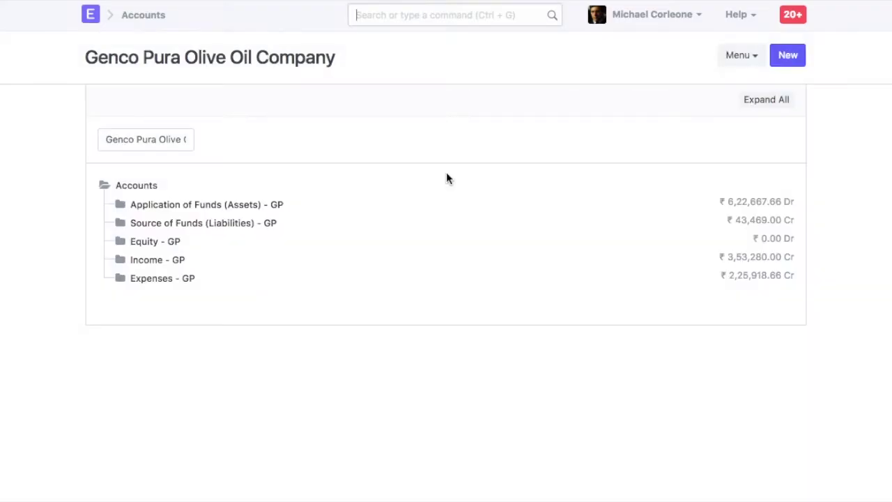
# Step: Add a child account under Current Assets > Loans and Advances (Assets), named with the employee's full name followed by Home Loan
pyautogui.click(120, 205)
pyautogui.click(138, 224)
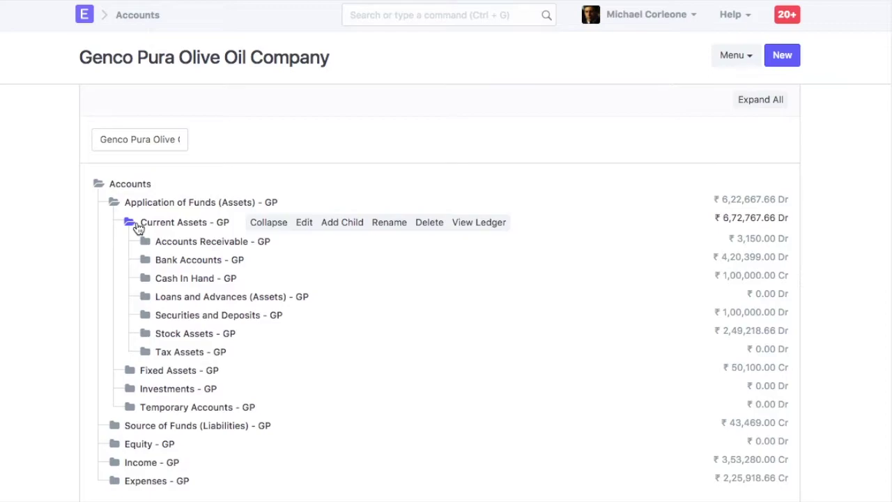
pyautogui.click(154, 297)
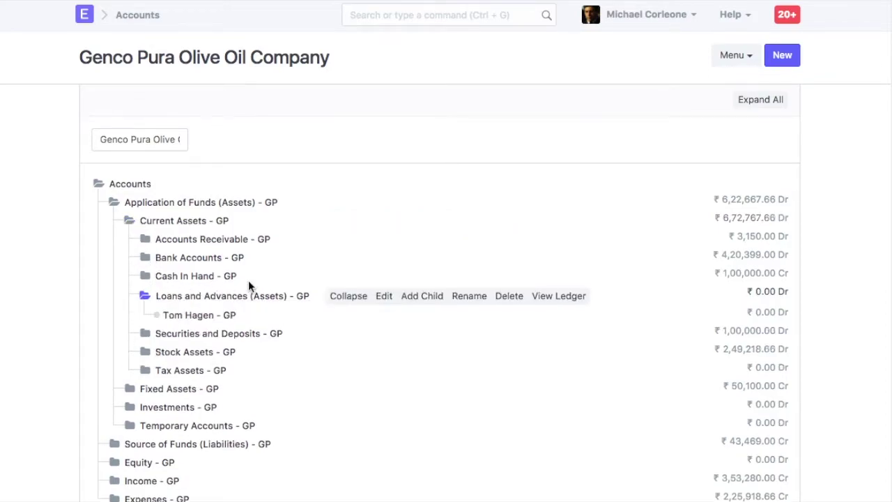
pyautogui.click(413, 296)
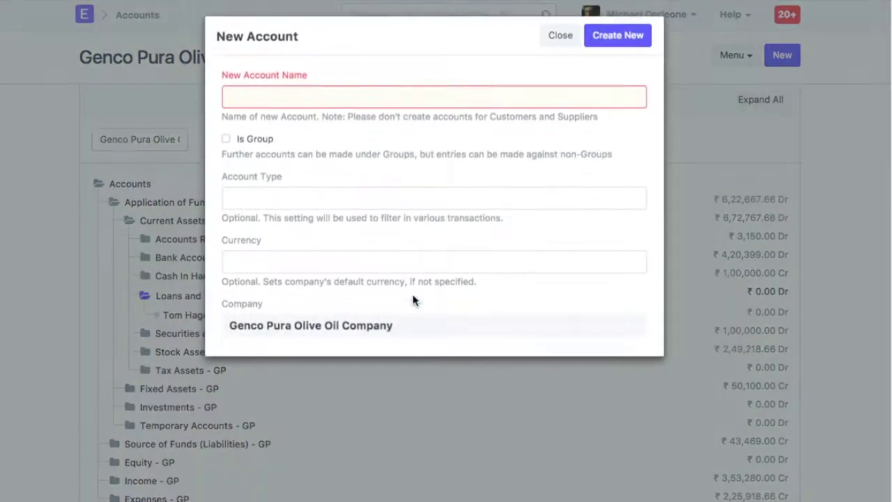
pyautogui.write('Fredo Corleone Home ')
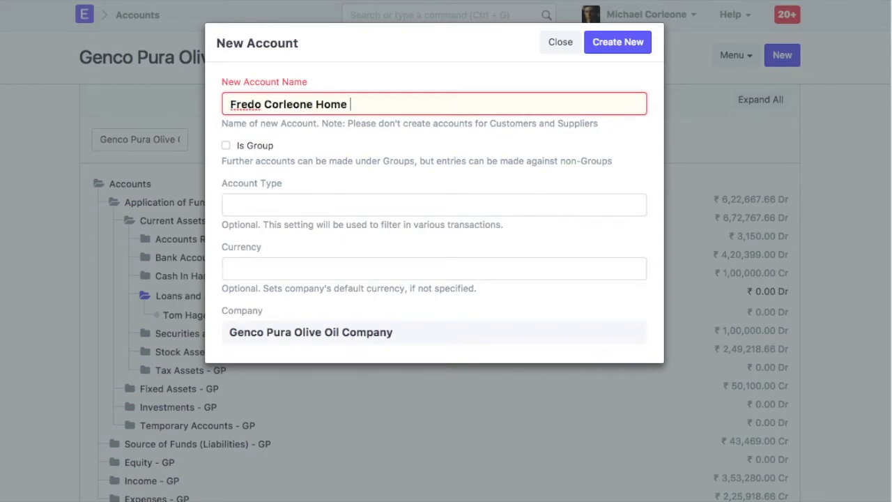
pyautogui.write('Loan')
pyautogui.click(619, 43)
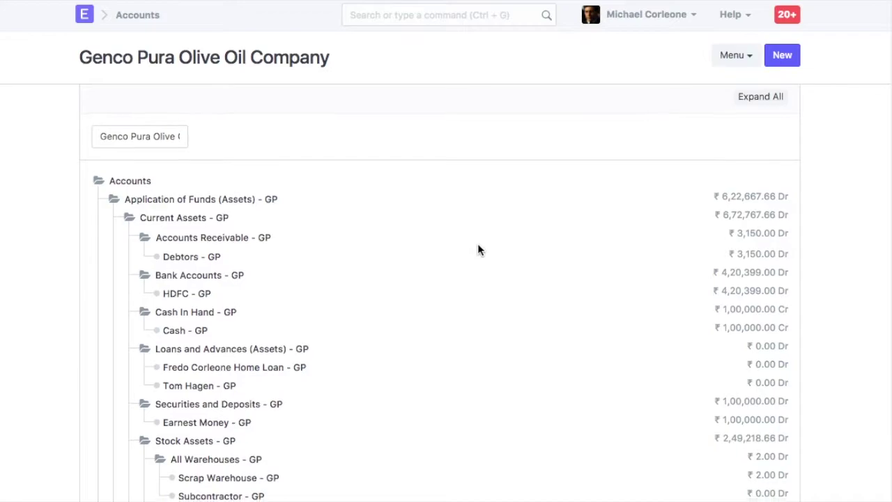
pyautogui.scroll(-1, 477, 245)
pyautogui.click(279, 345)
# Step: Add a child account named Employee Loan Interest under Income > Indirect Income, with account type Income Account
pyautogui.scroll(-5, 423, 275)
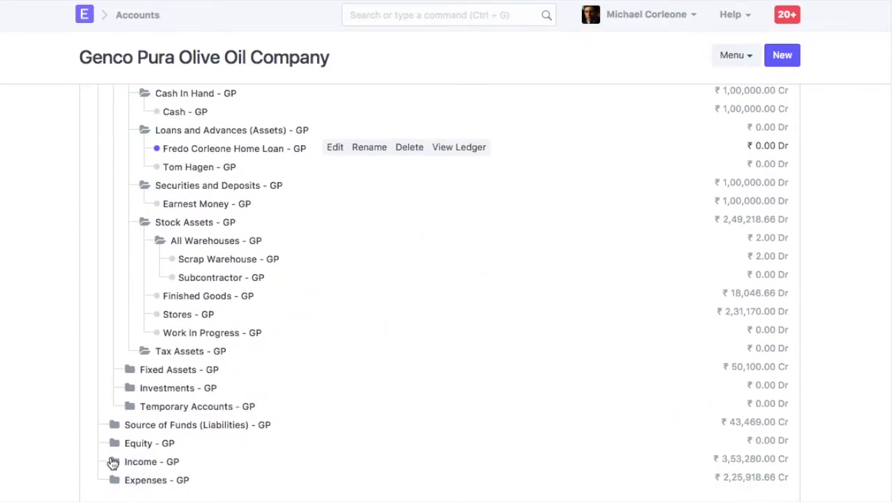
pyautogui.click(113, 463)
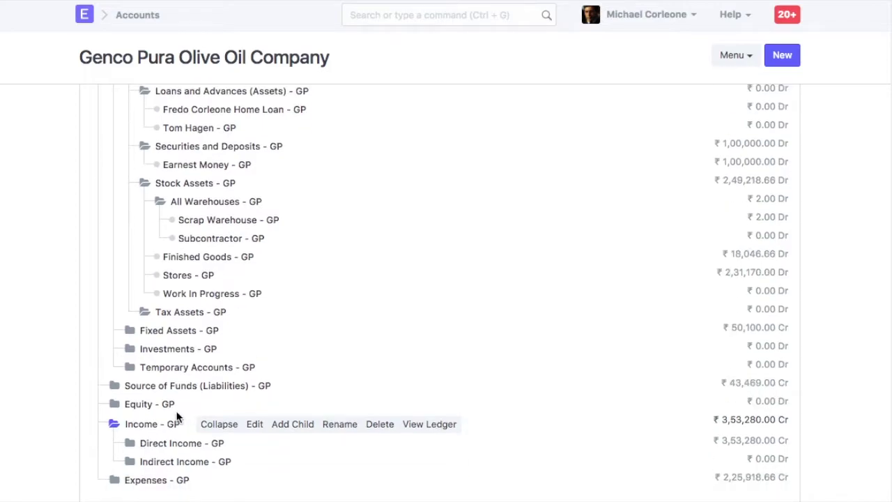
pyautogui.click(129, 461)
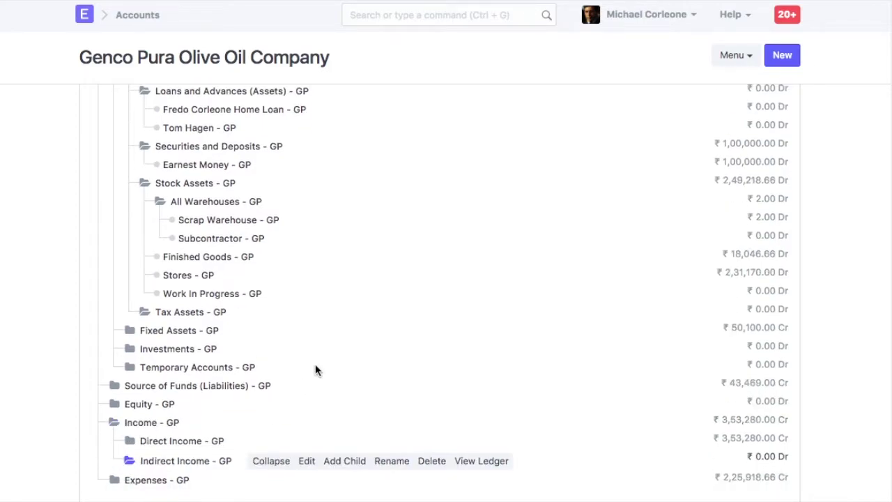
pyautogui.click(347, 462)
pyautogui.write('Em')
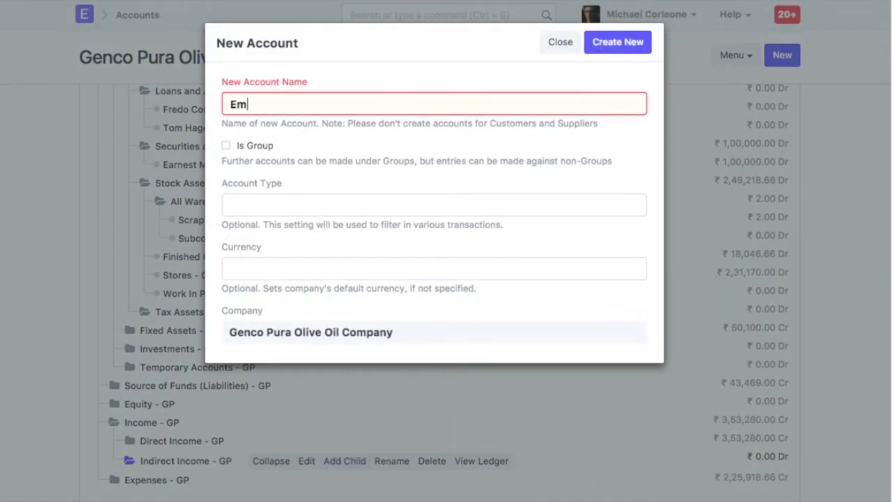
pyautogui.write('ployee Loan Interest')
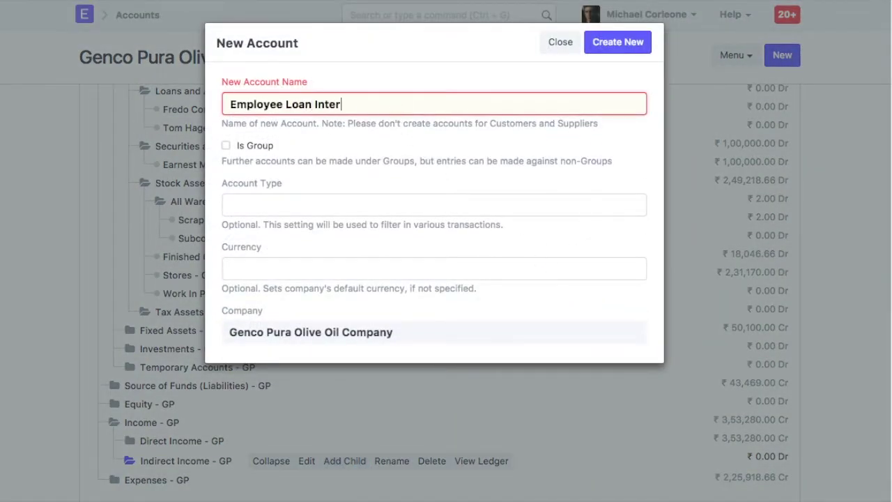
pyautogui.click(368, 206)
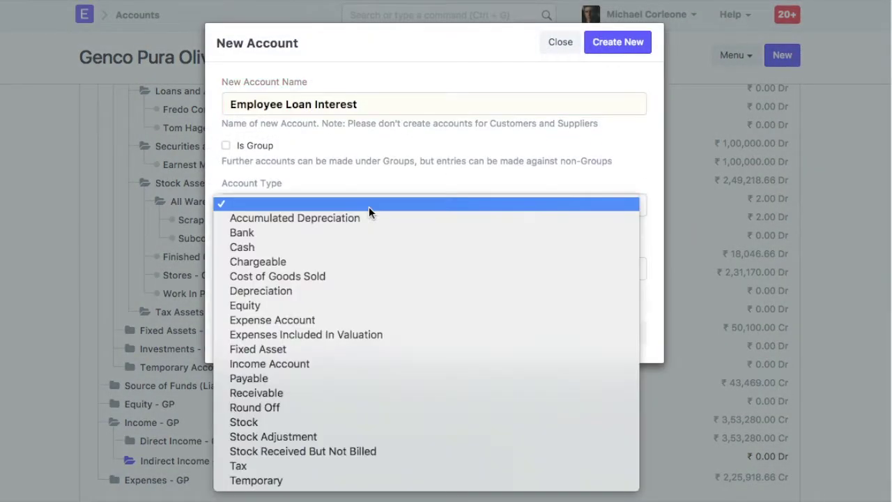
pyautogui.click(345, 365)
pyautogui.click(618, 43)
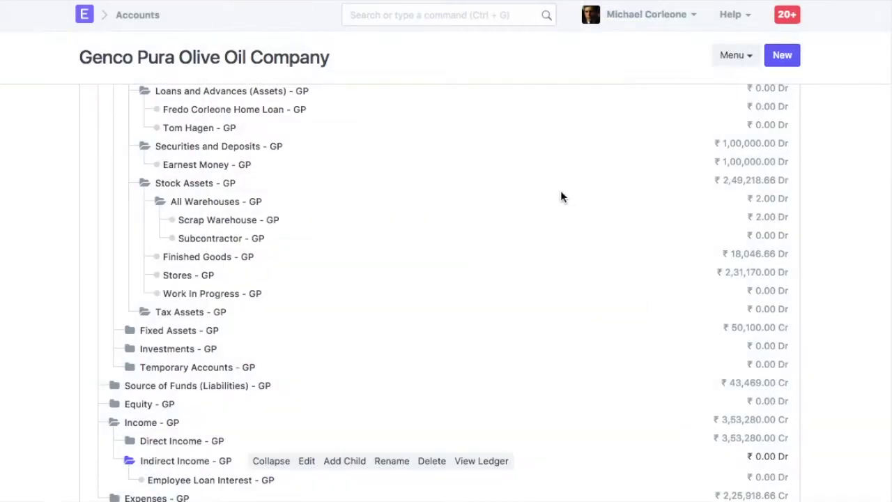
pyautogui.scroll(-3, 497, 237)
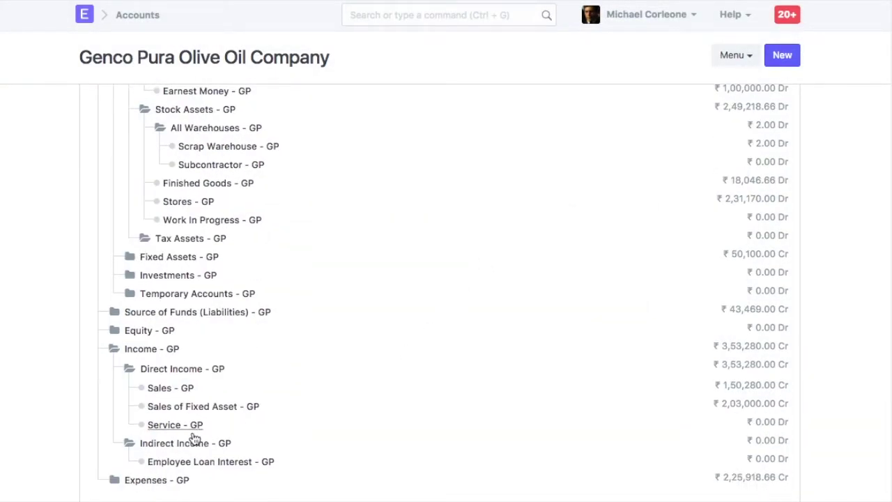
pyautogui.click(209, 462)
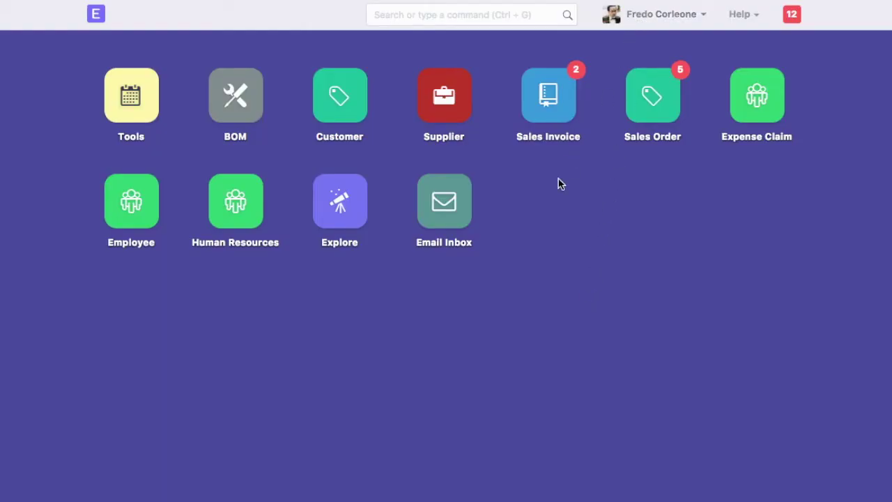
# Step: From the employee's own desk, start a new Employee Loan Application in Human Resources
pyautogui.click(239, 221)
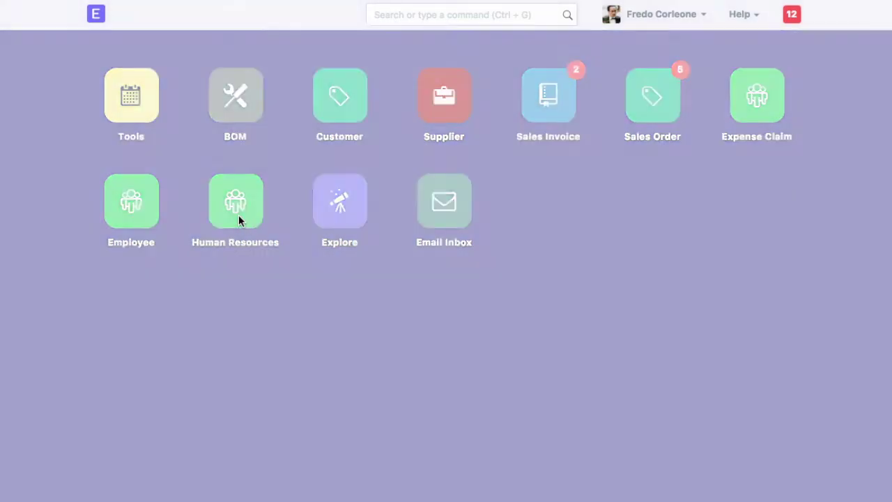
pyautogui.scroll(-3, 403, 315)
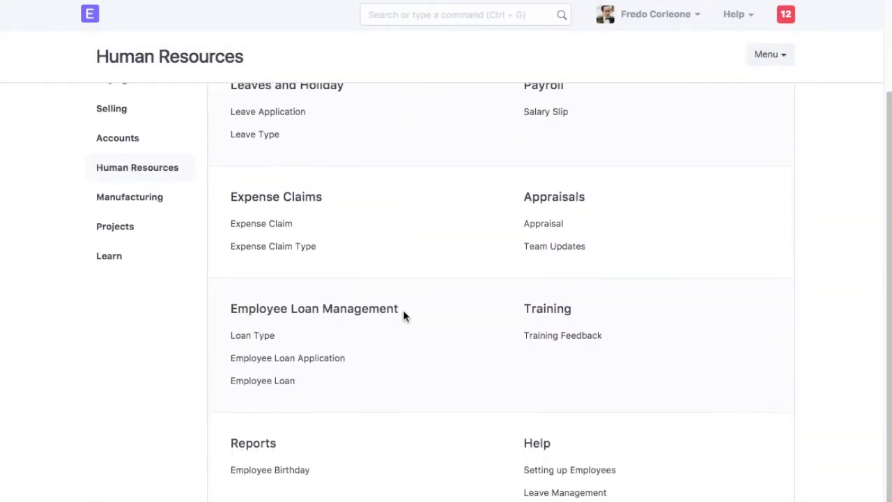
pyautogui.click(309, 361)
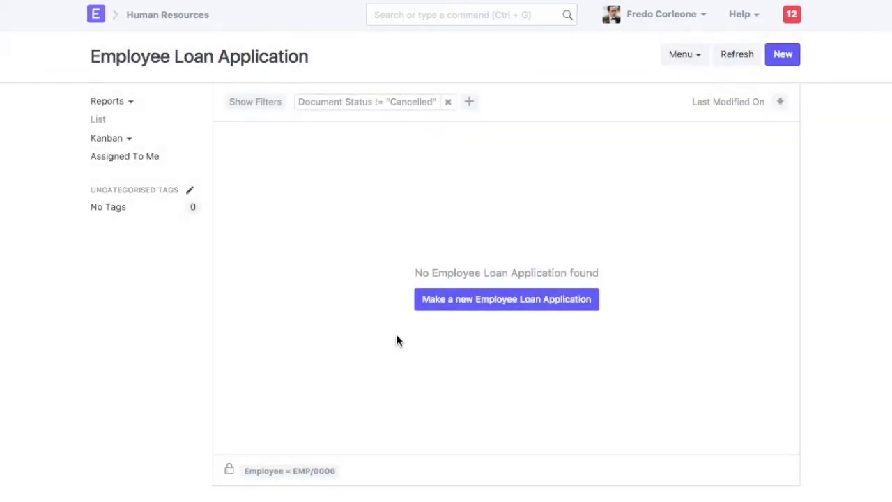
pyautogui.click(446, 307)
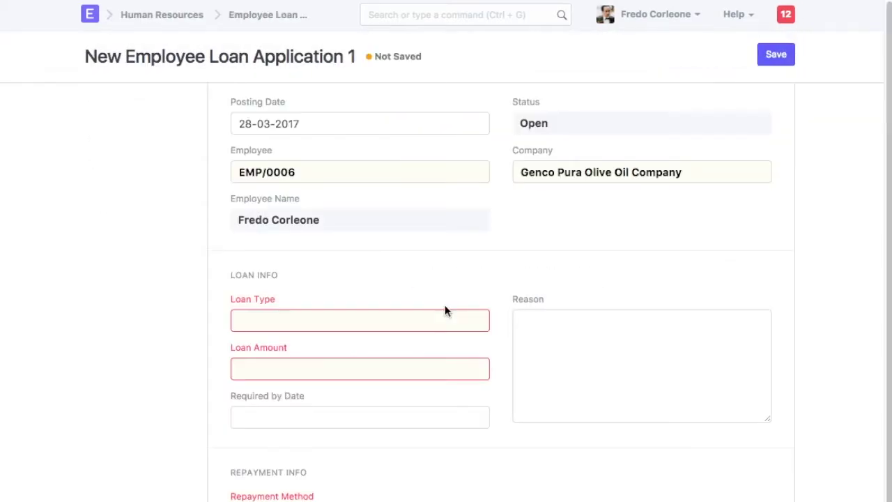
# Step: Set the application's loan type to Home Loan and the loan amount to 50000
pyautogui.scroll(-1, 395, 282)
pyautogui.click(389, 286)
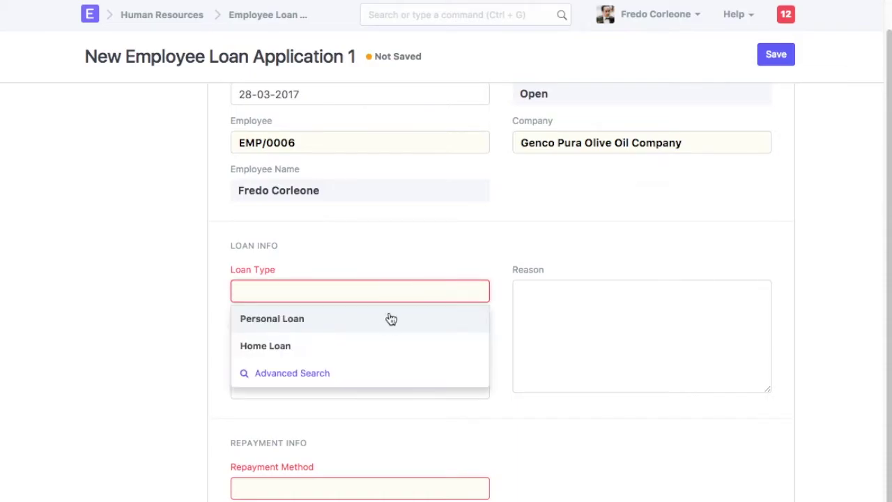
pyautogui.click(317, 356)
pyautogui.click(316, 340)
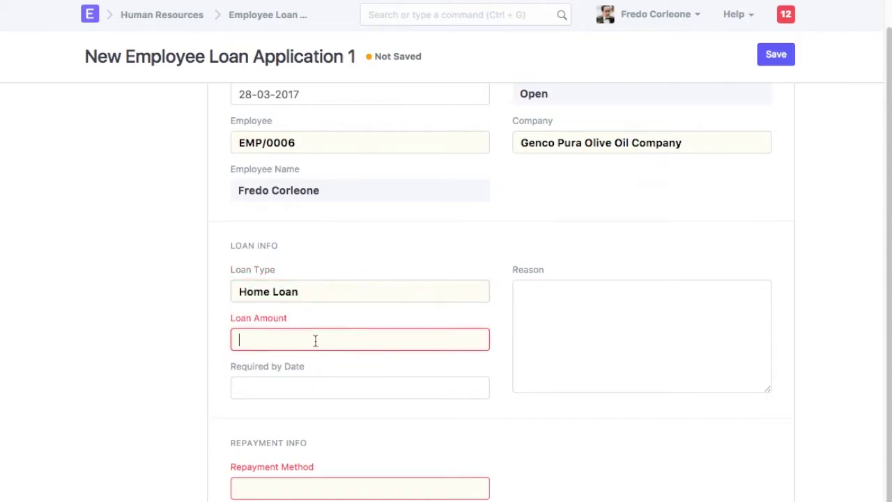
pyautogui.write('50000')
pyautogui.click(359, 416)
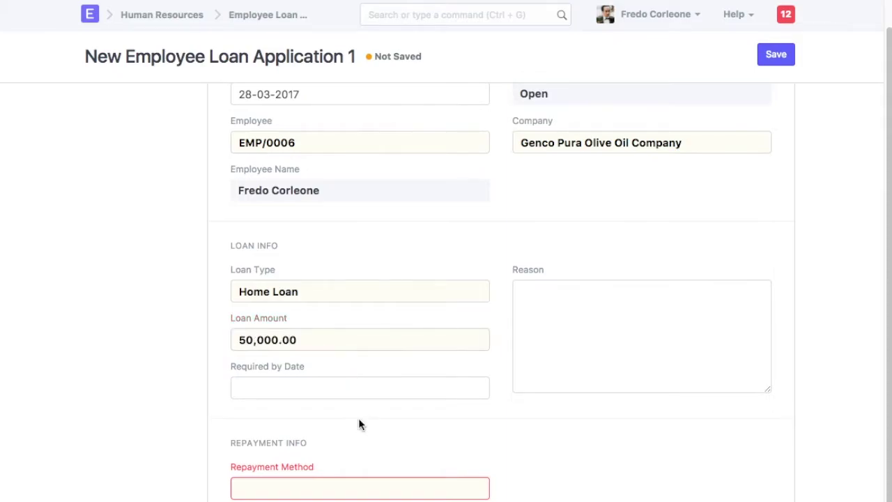
# Step: Set the loan's required-by date to 01-04-2017
pyautogui.scroll(-1, 358, 417)
pyautogui.click(334, 340)
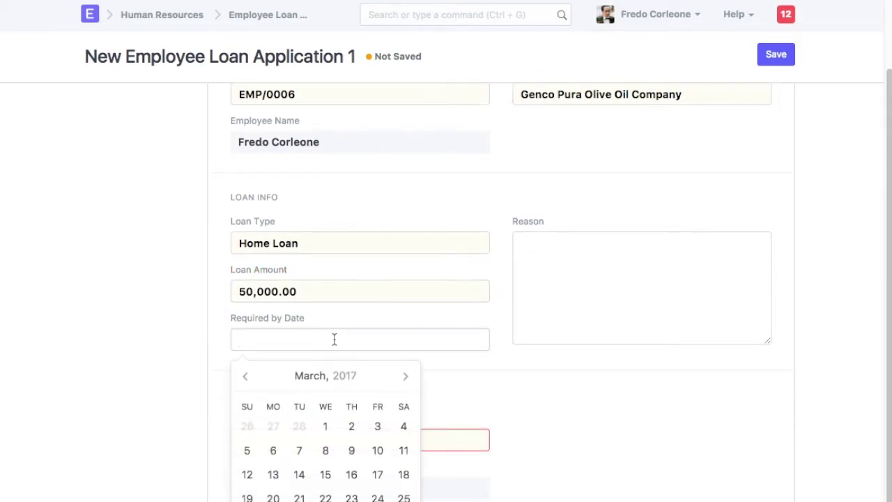
pyautogui.click(405, 376)
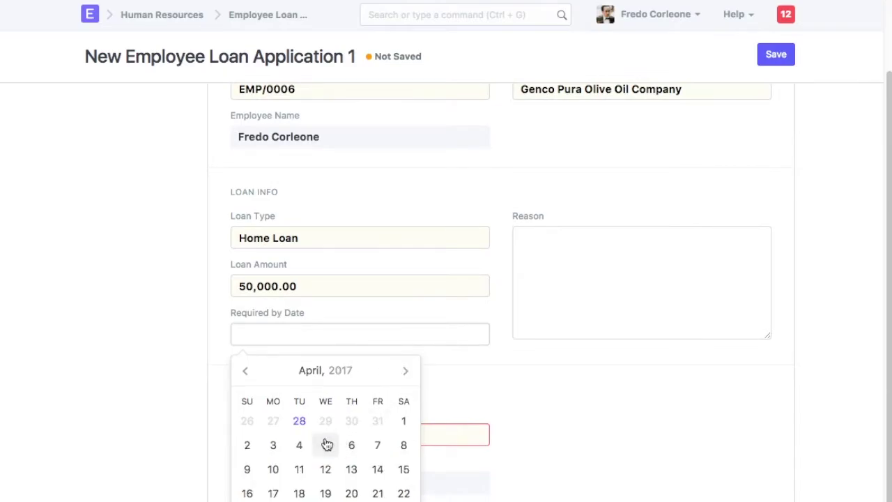
pyautogui.click(405, 422)
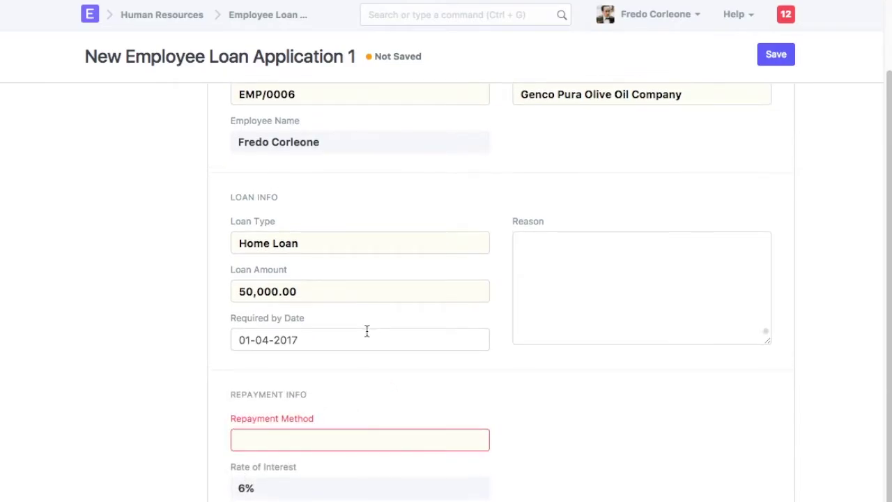
# Step: Set the application's repayment method to Repay Fixed Amount per Period with a monthly repayment amount of 5,000
pyautogui.click(347, 439)
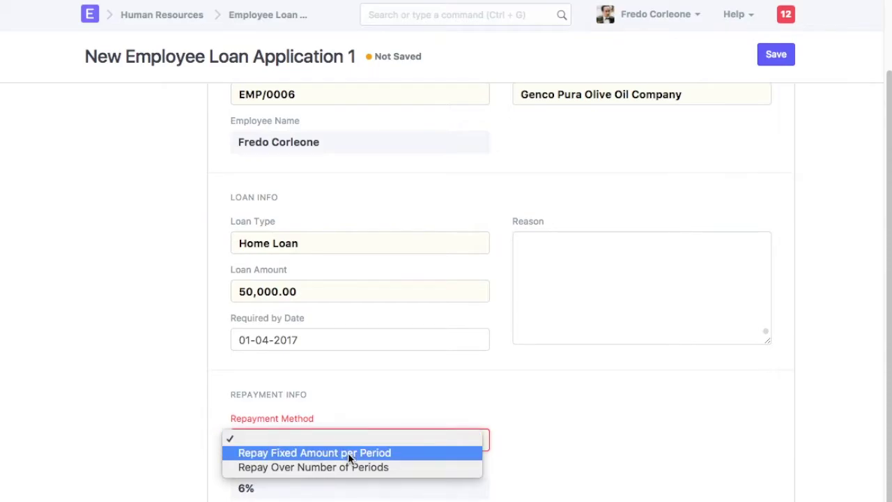
pyautogui.click(351, 455)
pyautogui.click(532, 439)
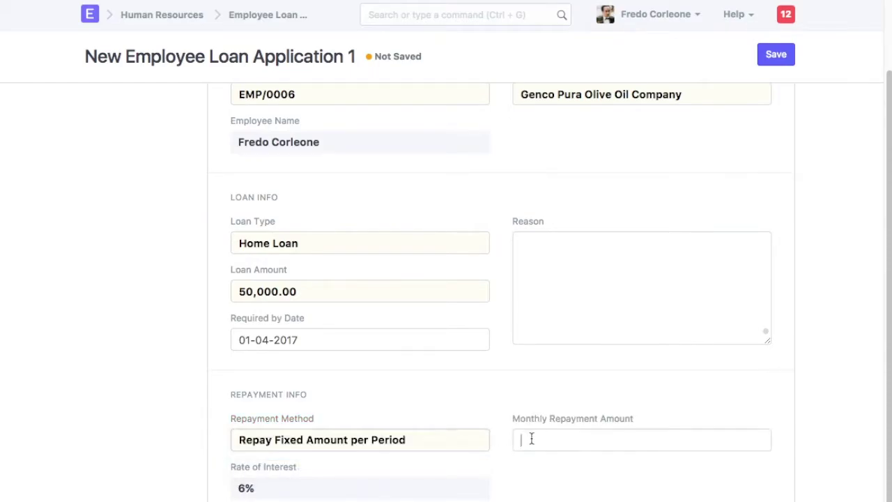
pyautogui.write('50000')
pyautogui.press('BackSpace')
# Step: Switch the repayment method to Repay Over Number of Periods with a repayment period of 15 months
pyautogui.click(419, 441)
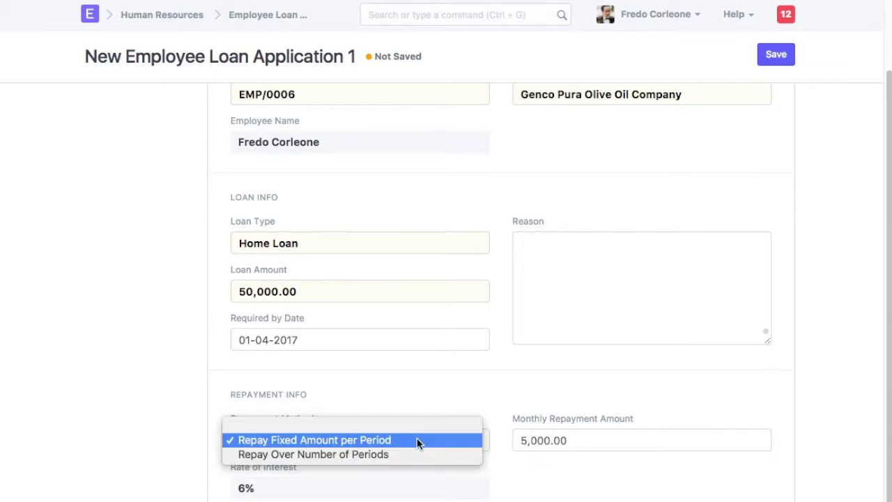
pyautogui.click(409, 454)
pyautogui.click(542, 442)
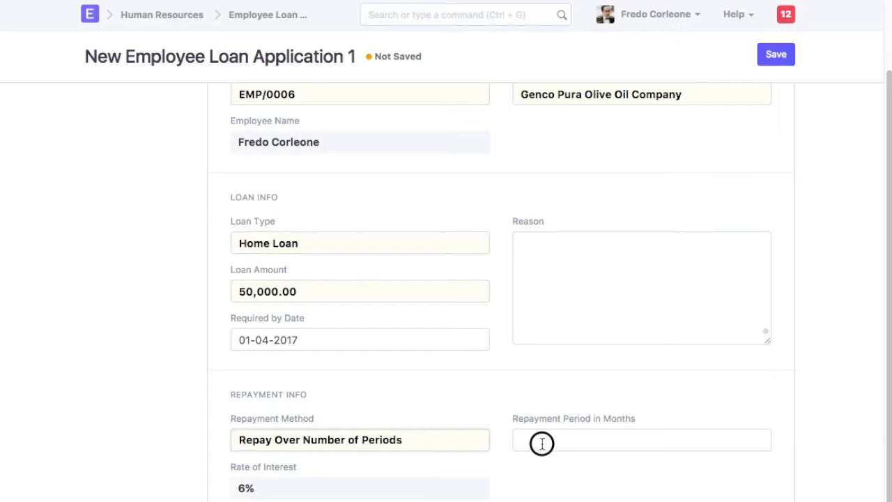
pyautogui.write('15')
# Step: Choose Repay Fixed Amount per Period with a monthly repayment amount of 5,000 and save the loan application
pyautogui.click(429, 439)
pyautogui.click(404, 425)
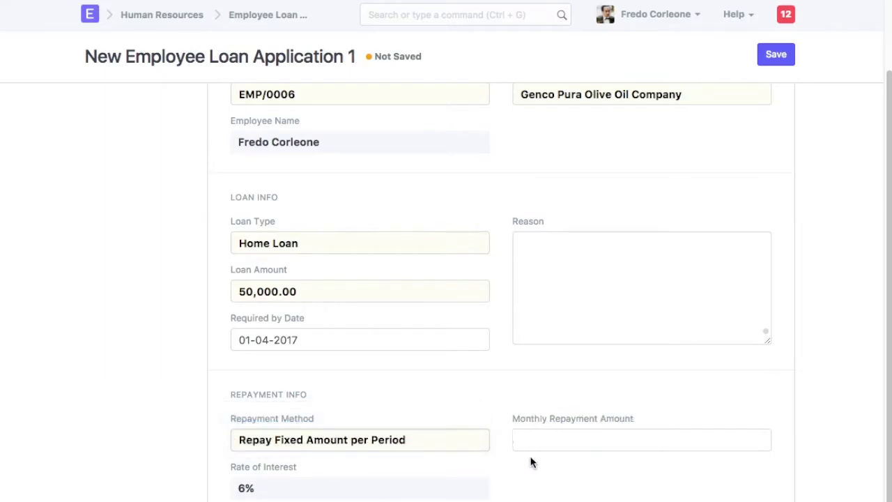
pyautogui.click(540, 444)
pyautogui.write('5000')
pyautogui.click(779, 59)
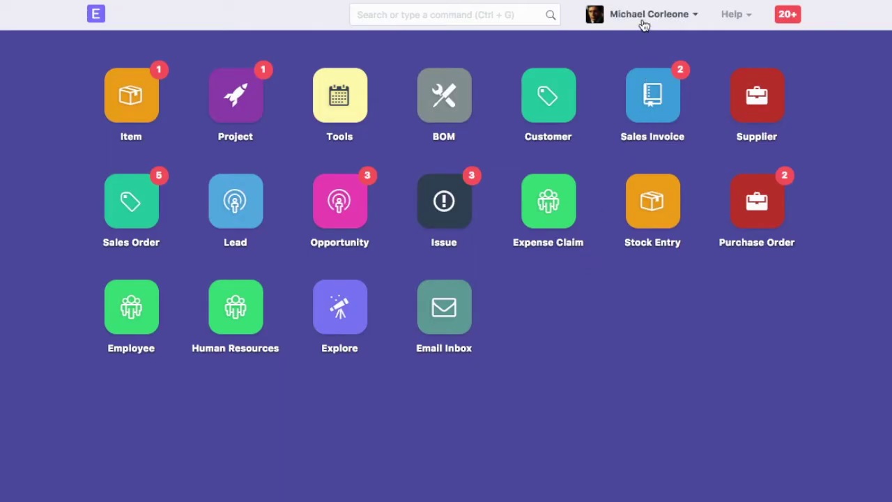
# Step: From the manager's desk, open the draft Employee Loan Application in Human Resources
pyautogui.click(234, 311)
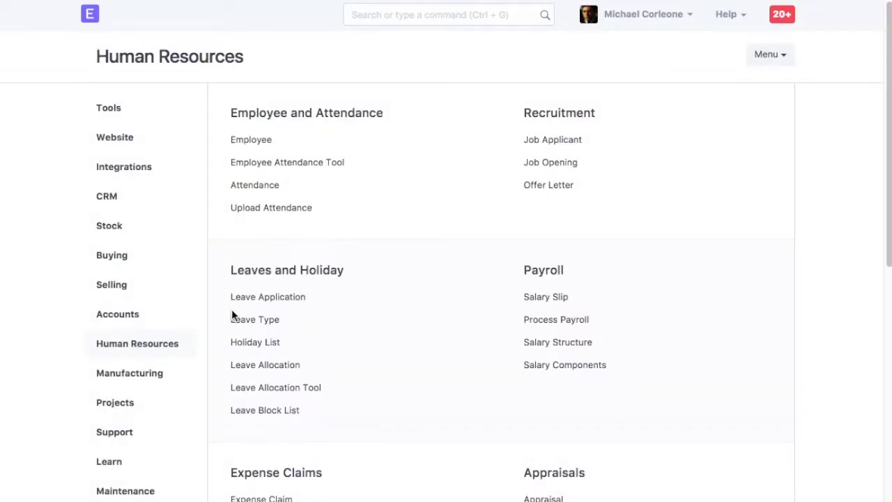
pyautogui.scroll(-5, 339, 318)
pyautogui.click(326, 289)
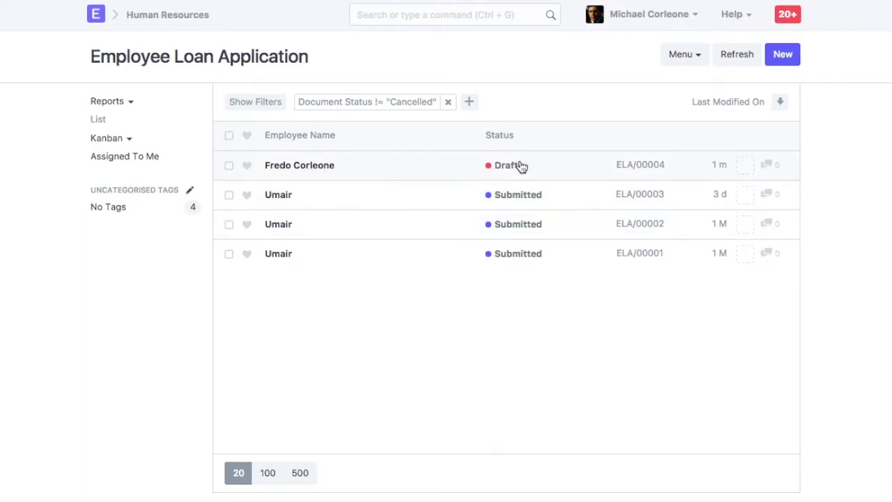
pyautogui.click(309, 166)
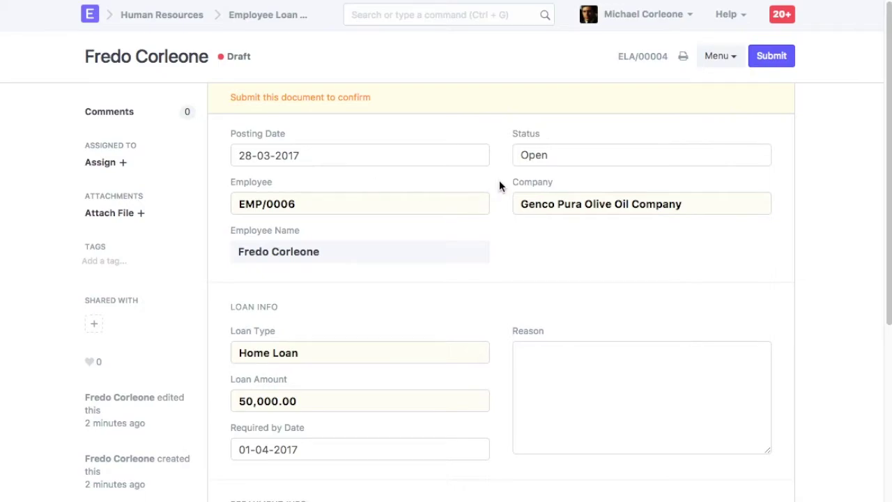
# Step: Set the loan application's status to Approved, then save and permanently submit it
pyautogui.click(547, 155)
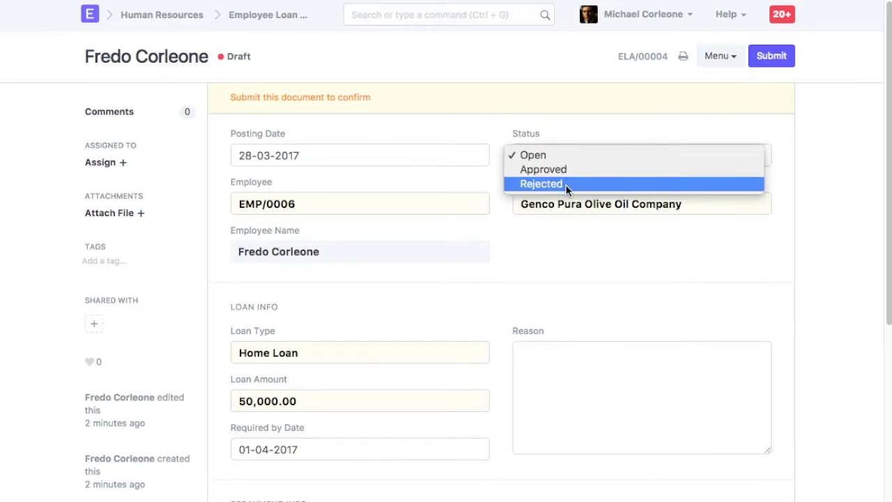
pyautogui.click(568, 171)
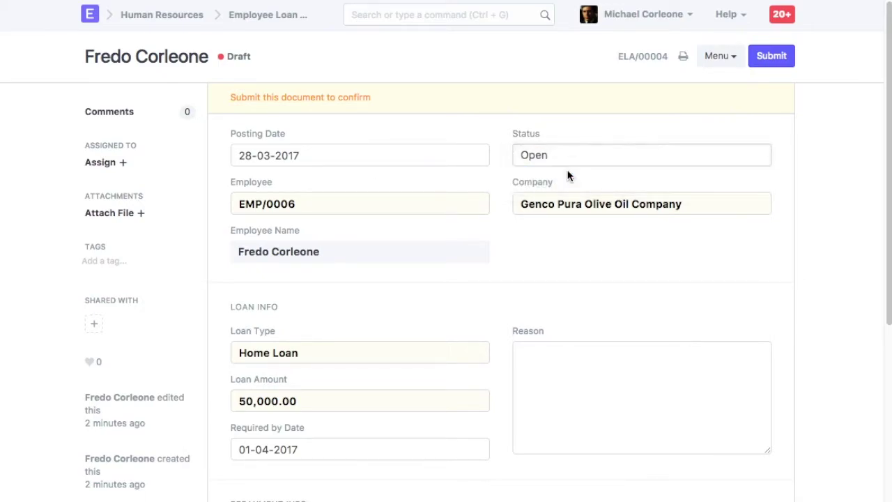
pyautogui.click(777, 61)
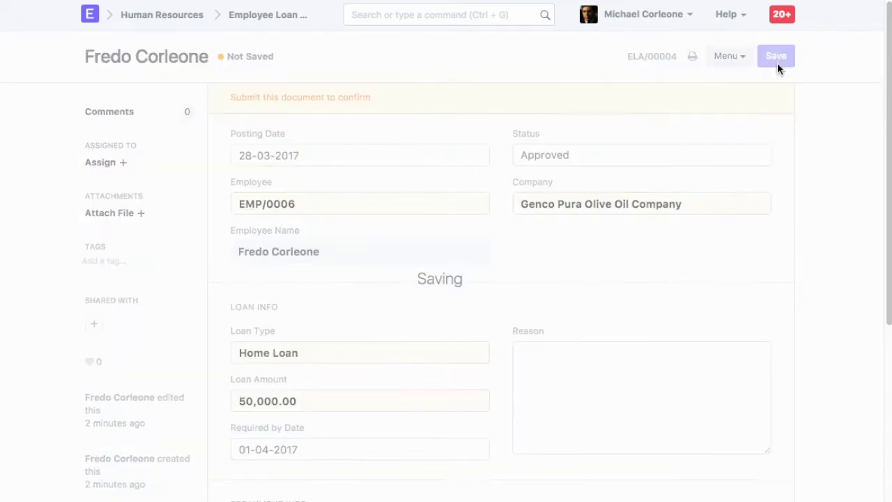
pyautogui.click(781, 64)
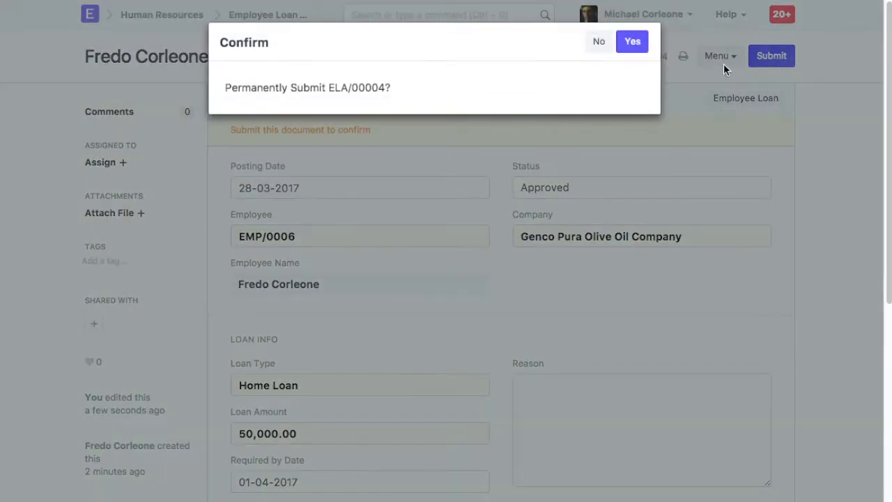
pyautogui.click(632, 40)
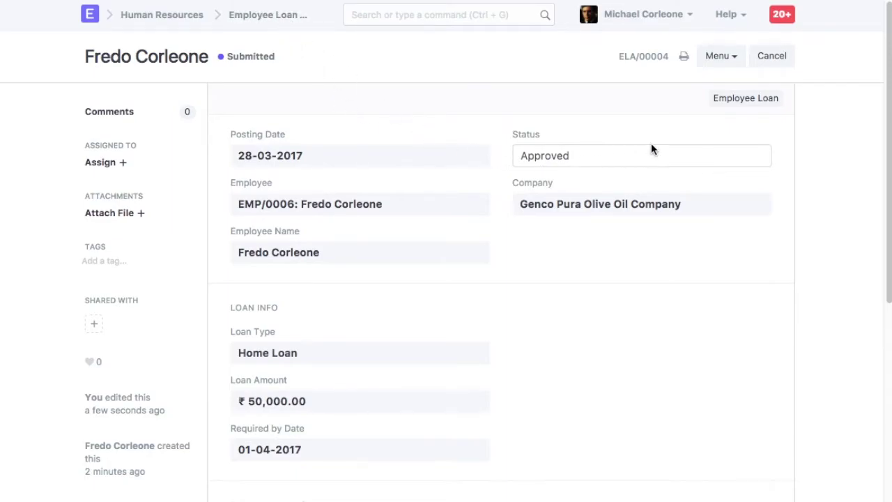
# Step: Create an Employee Loan from the approved application, with posting date 28-03-2017 and Repay from Salary enabled
pyautogui.click(739, 99)
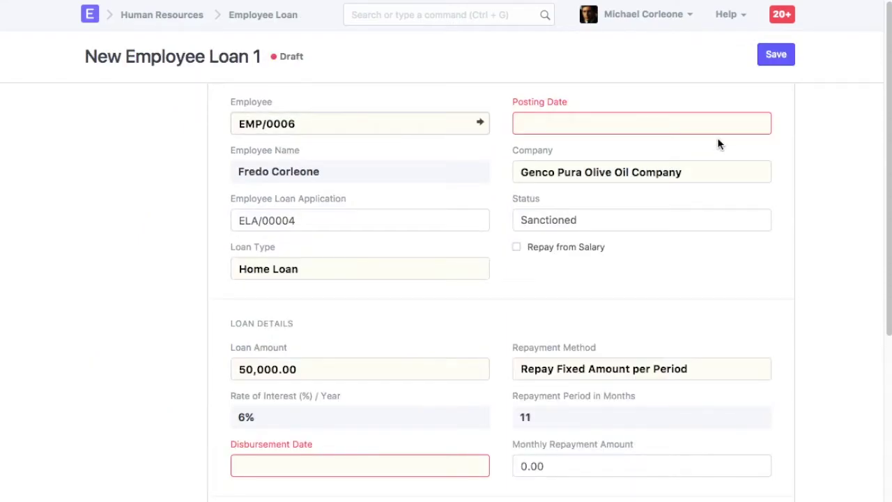
pyautogui.click(579, 122)
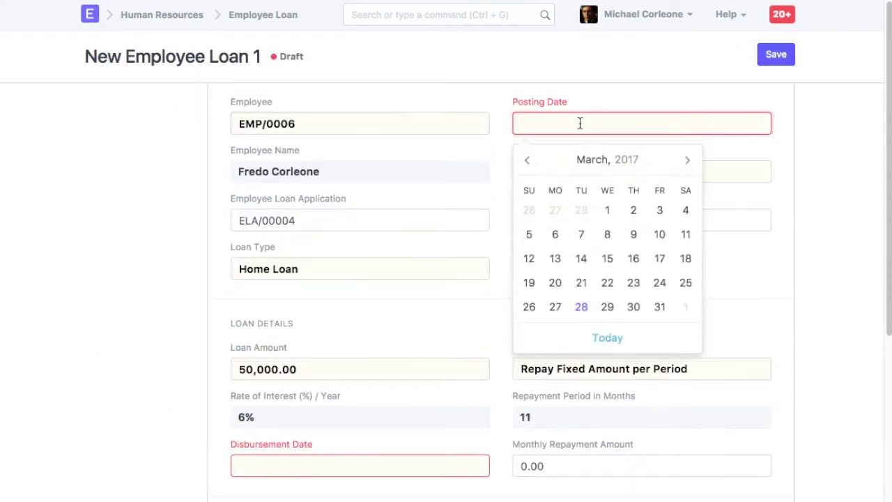
pyautogui.click(581, 307)
pyautogui.scroll(-1, 508, 224)
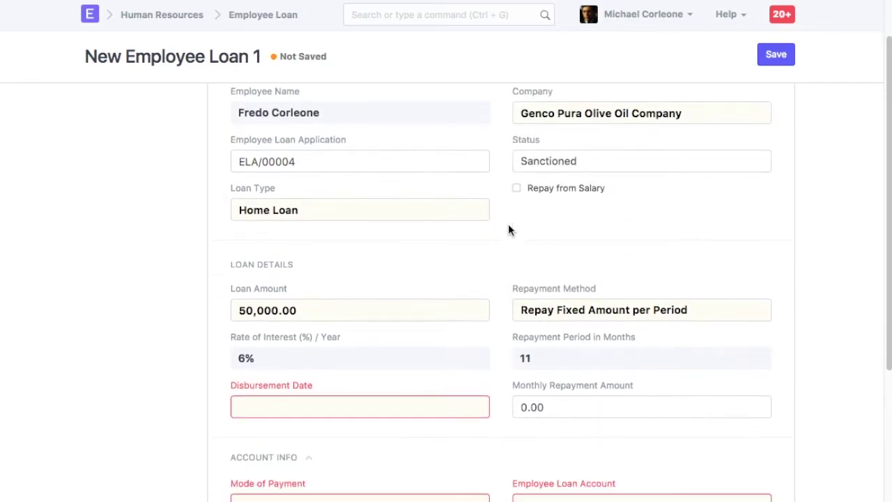
pyautogui.click(516, 188)
# Step: Set the loan's disbursement date to 01-04-2017 and its monthly repayment amount to 5,000
pyautogui.scroll(-4, 516, 201)
pyautogui.click(350, 254)
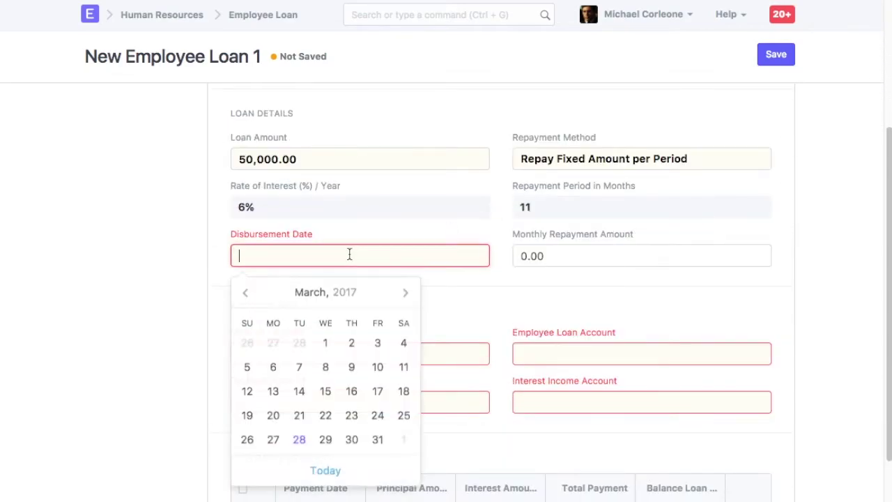
pyautogui.click(405, 293)
pyautogui.click(404, 344)
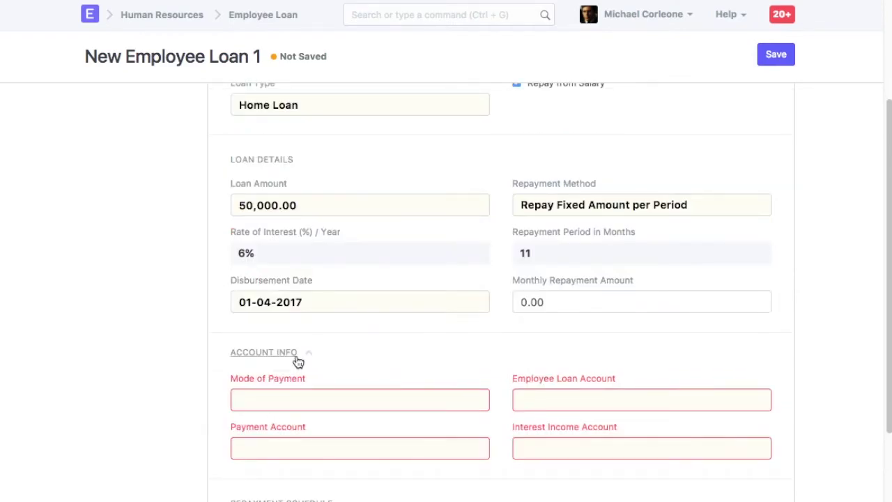
pyautogui.click(295, 343)
pyautogui.click(556, 304)
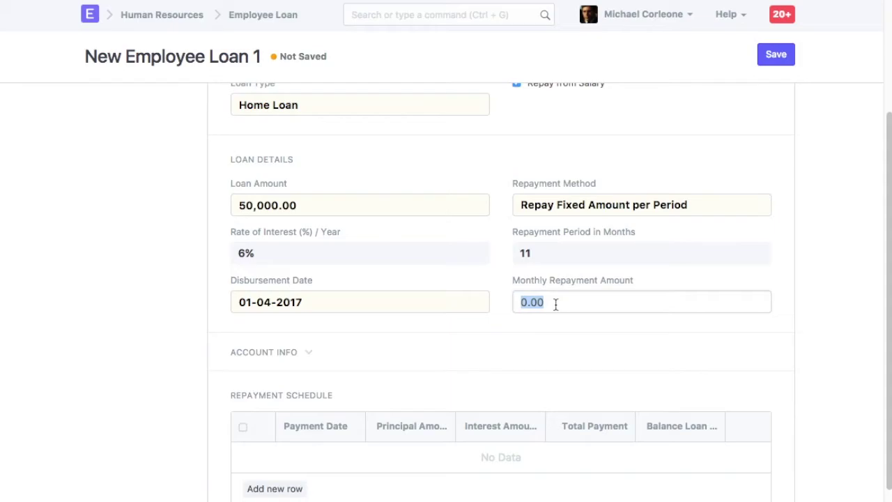
pyautogui.write('5000')
pyautogui.click(565, 335)
# Step: In the loan's account info, set the mode of payment to Wire Transfer
pyautogui.scroll(-1, 566, 335)
pyautogui.click(293, 345)
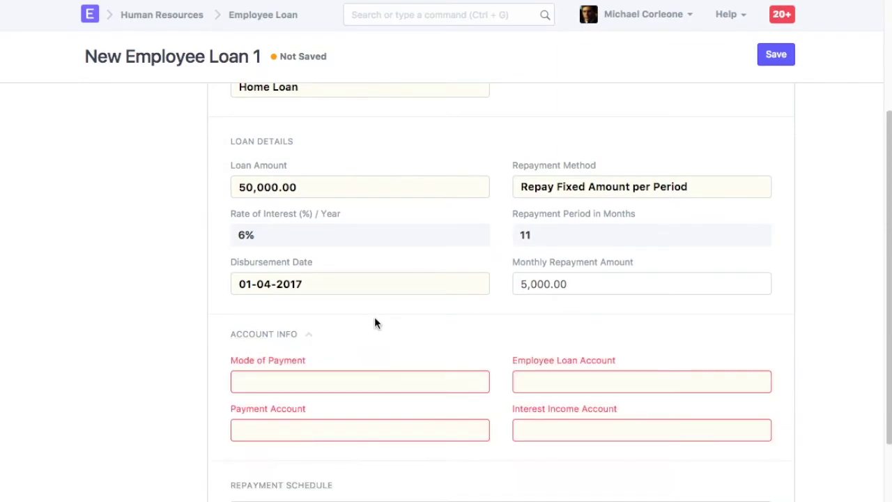
pyautogui.scroll(-5, 403, 308)
pyautogui.click(345, 211)
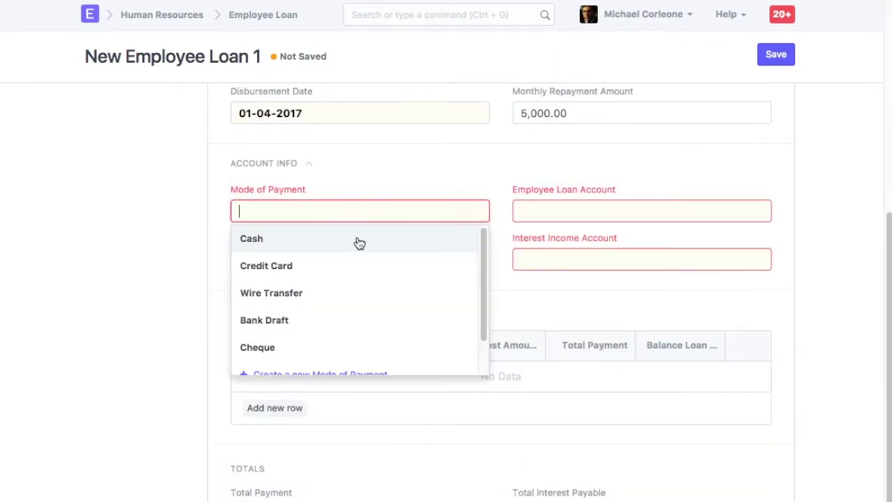
pyautogui.click(305, 293)
# Step: Assign the employee's Home Loan account as loan account and Employee Loan Interest - GP as interest income account, and save the loan
pyautogui.click(552, 209)
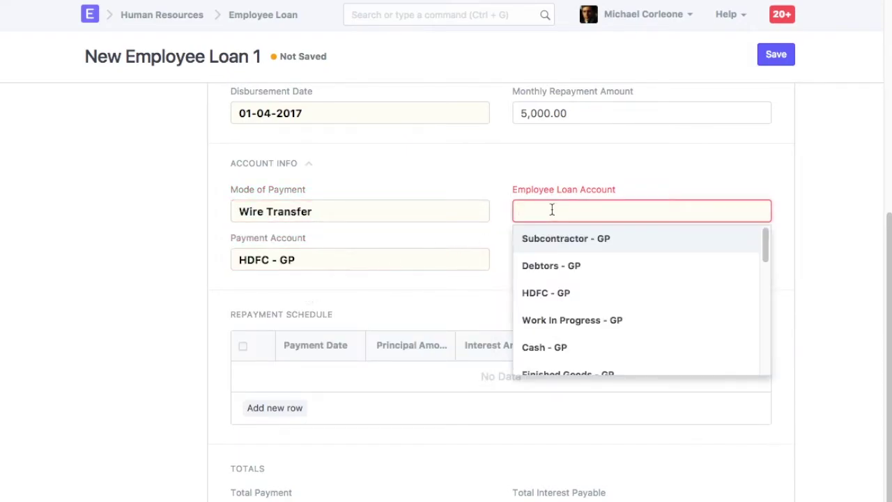
pyautogui.write('fre')
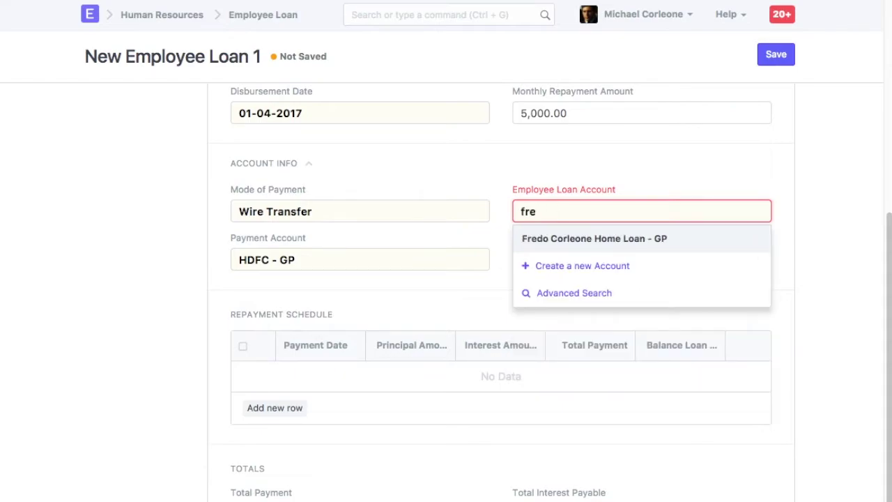
pyautogui.click(565, 239)
pyautogui.click(564, 257)
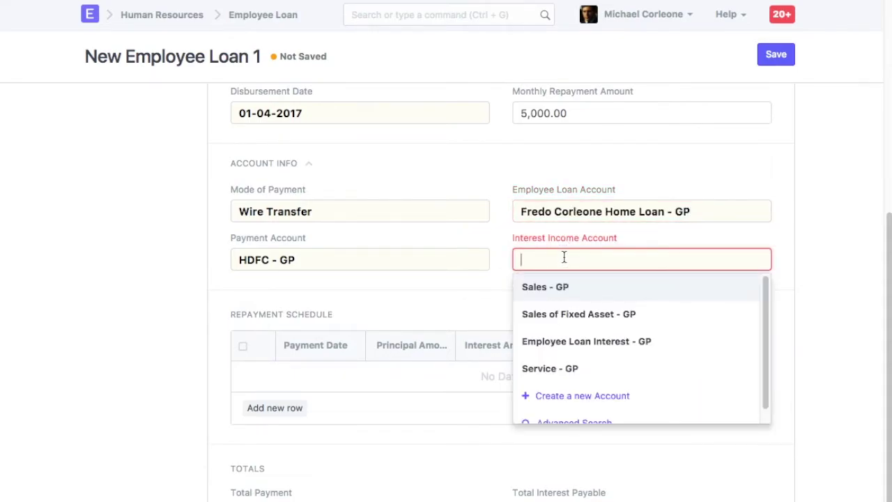
pyautogui.click(591, 340)
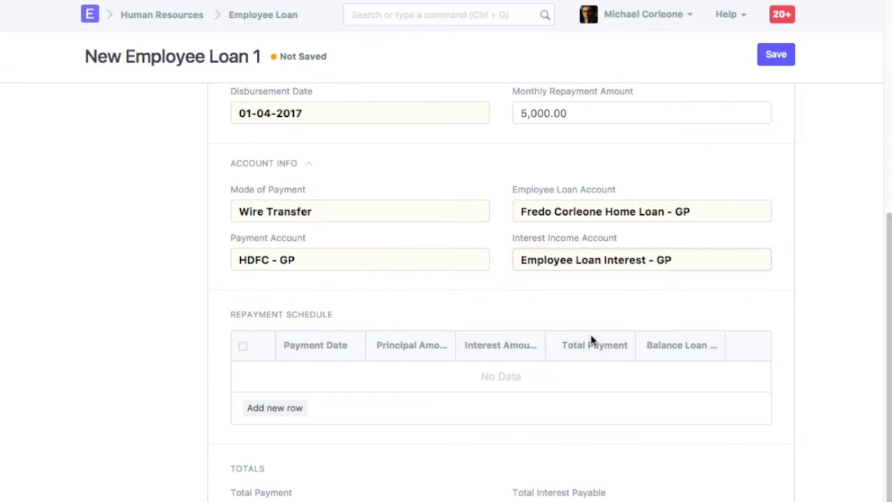
pyautogui.click(779, 62)
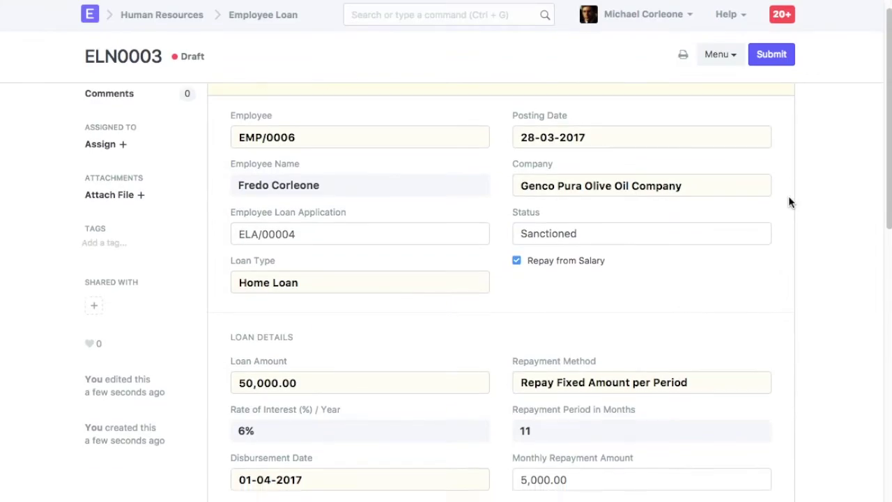
# Step: Check the generated repayment schedule and totals, and permanently submit the Employee Loan
pyautogui.scroll(-4, 790, 202)
pyautogui.scroll(-5, 790, 202)
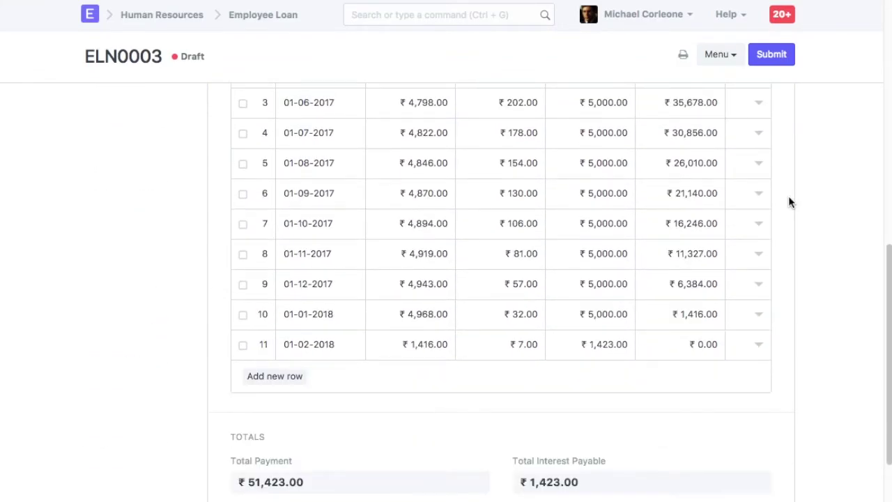
pyautogui.scroll(2, 790, 203)
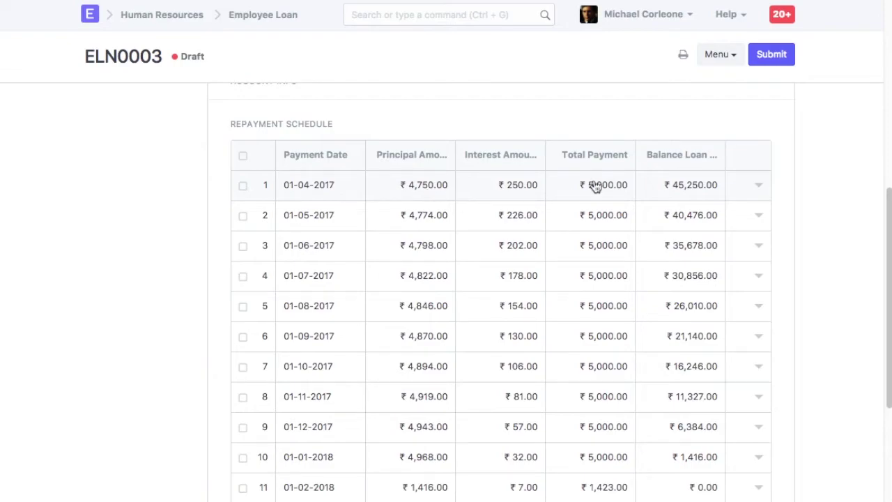
pyautogui.scroll(-3, 596, 362)
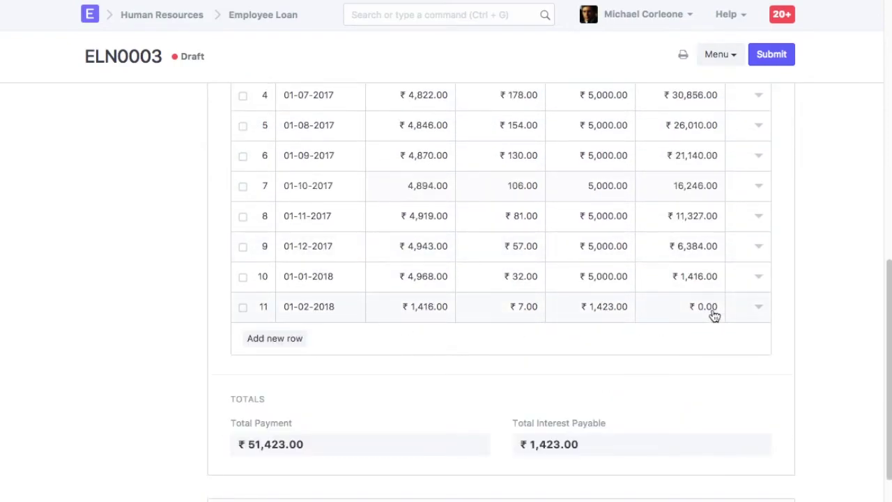
pyautogui.scroll(-1, 714, 316)
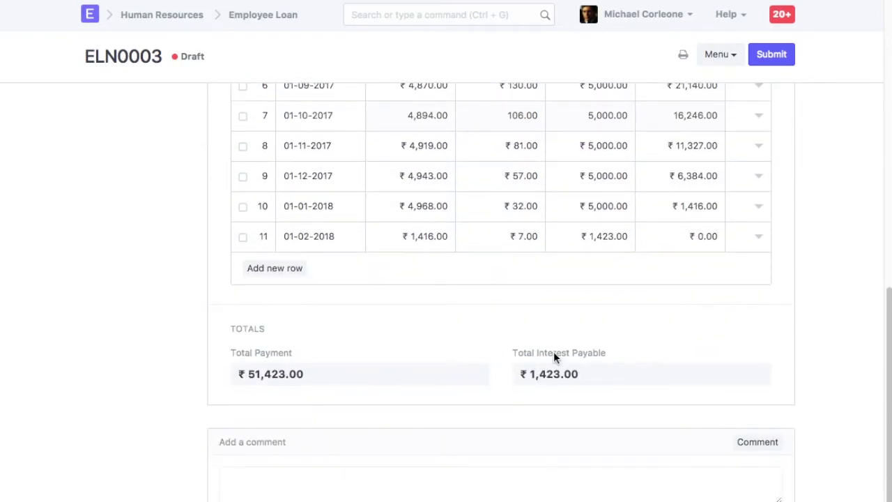
pyautogui.click(773, 56)
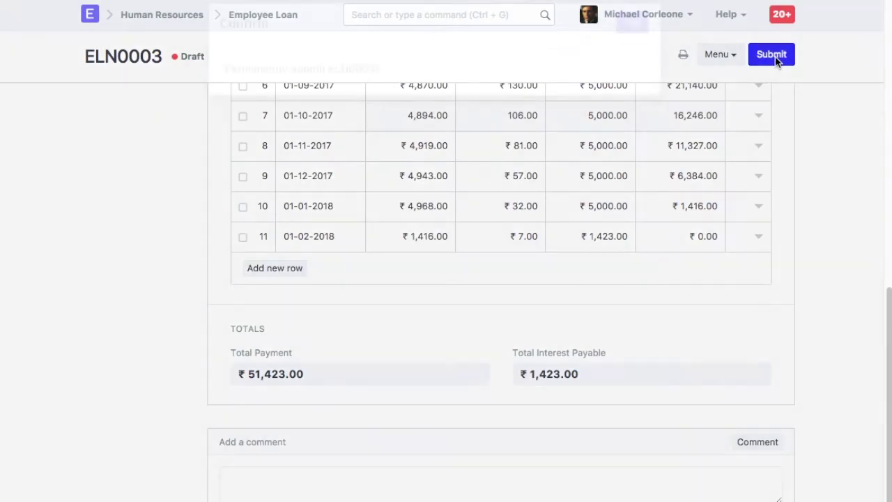
pyautogui.click(631, 43)
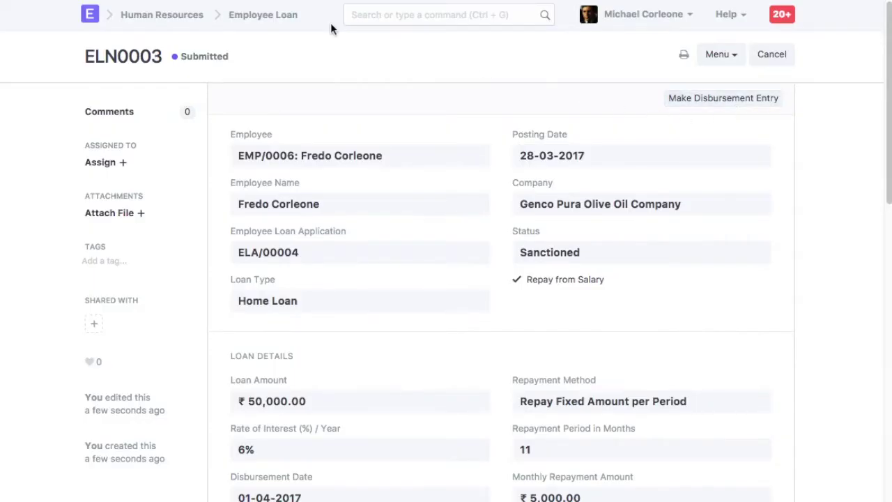
# Step: Make the loan's disbursement journal entry and set its posting date to 01-04-2017
pyautogui.click(728, 103)
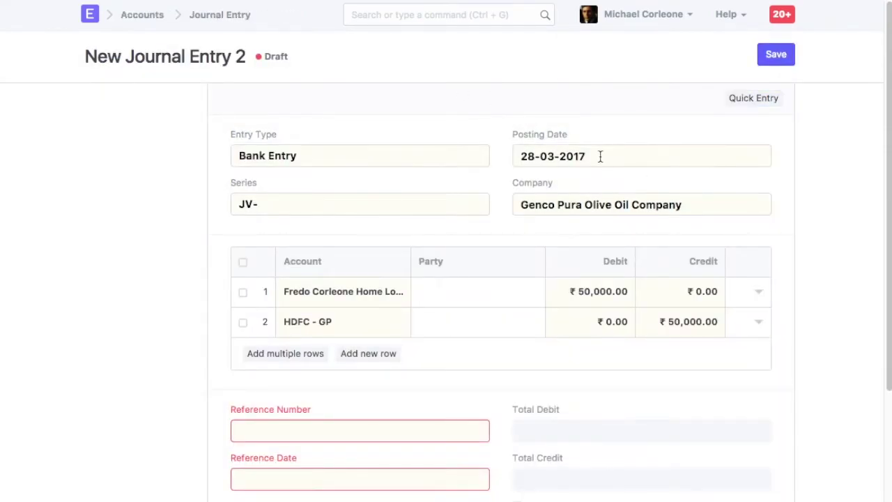
pyautogui.click(599, 156)
pyautogui.click(686, 244)
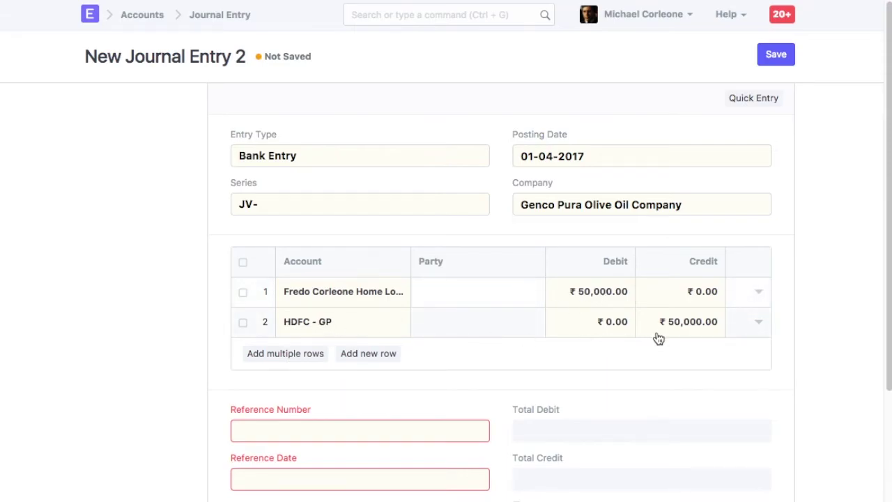
# Step: Give the disbursement journal entry reference number HDF989687 and reference date 01-04-2017
pyautogui.scroll(-2, 673, 325)
pyautogui.write('HDF989687')
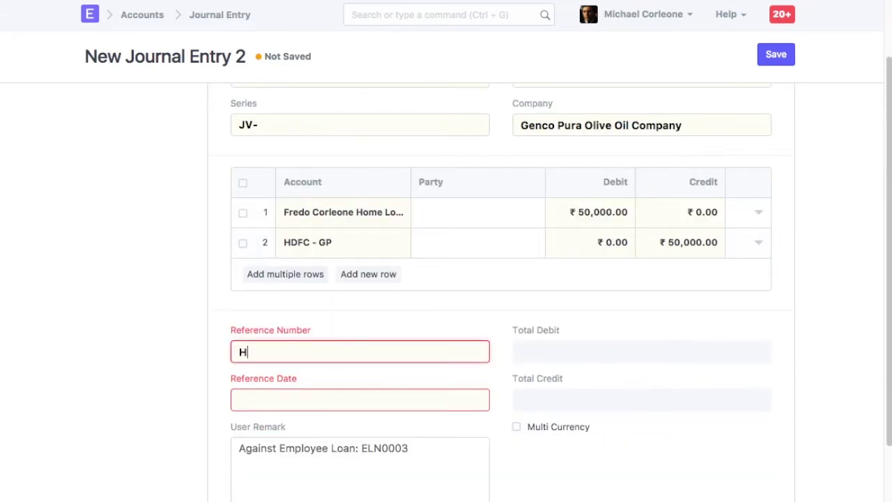
pyautogui.click(296, 398)
pyautogui.scroll(-1, 350, 327)
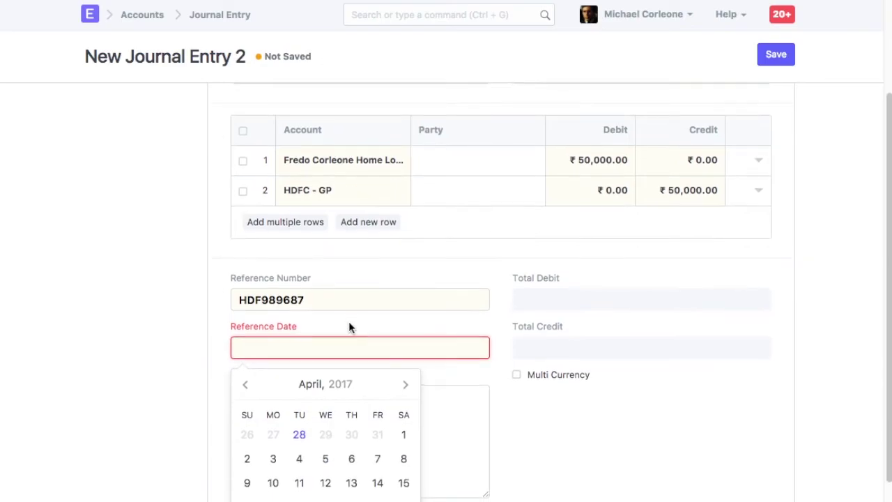
pyautogui.click(400, 436)
# Step: Save the disbursement journal entry and permanently submit it
pyautogui.scroll(3, 628, 305)
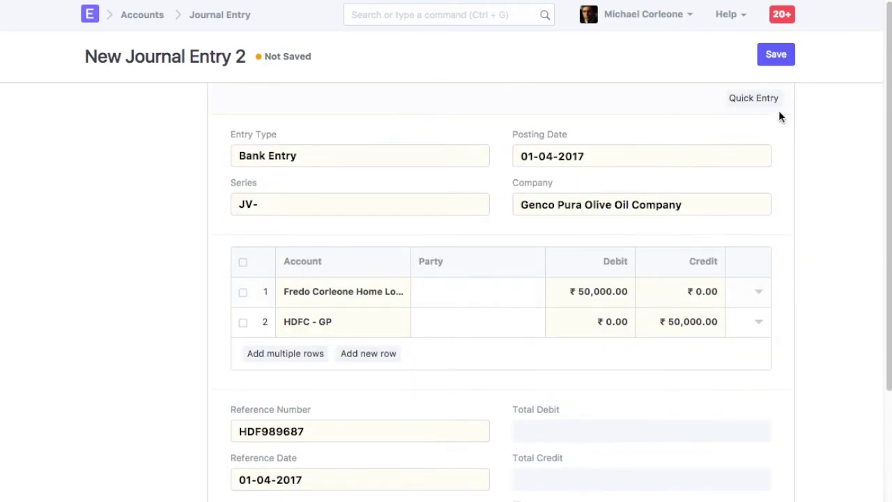
pyautogui.click(776, 56)
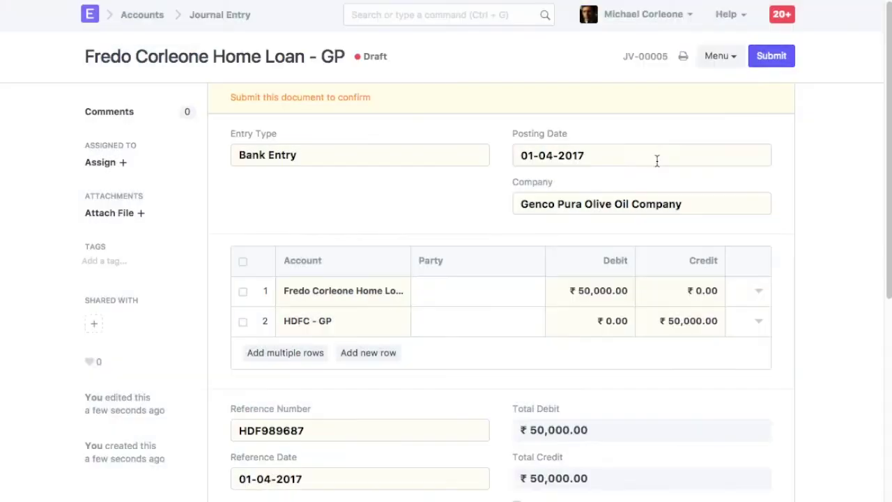
pyautogui.click(771, 58)
pyautogui.click(632, 40)
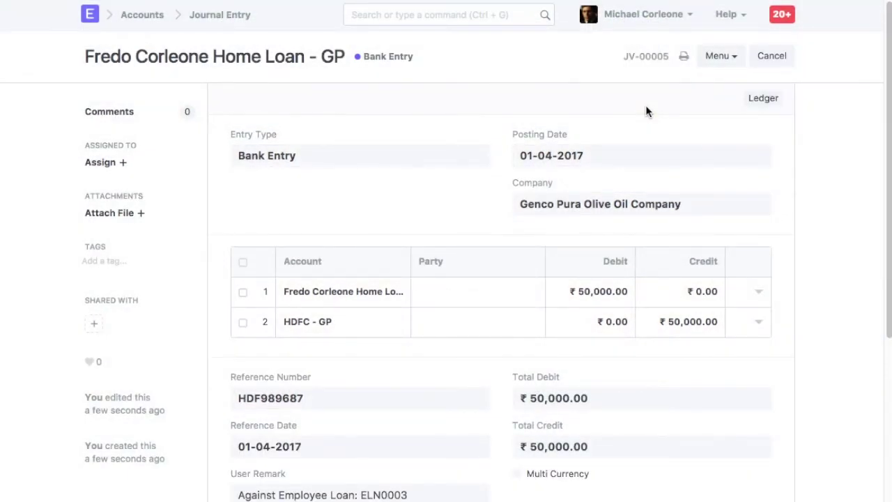
# Step: Return to Employee Loan ELN0003 and reload it to check its status
pyautogui.hotkey('alt', 'Left')
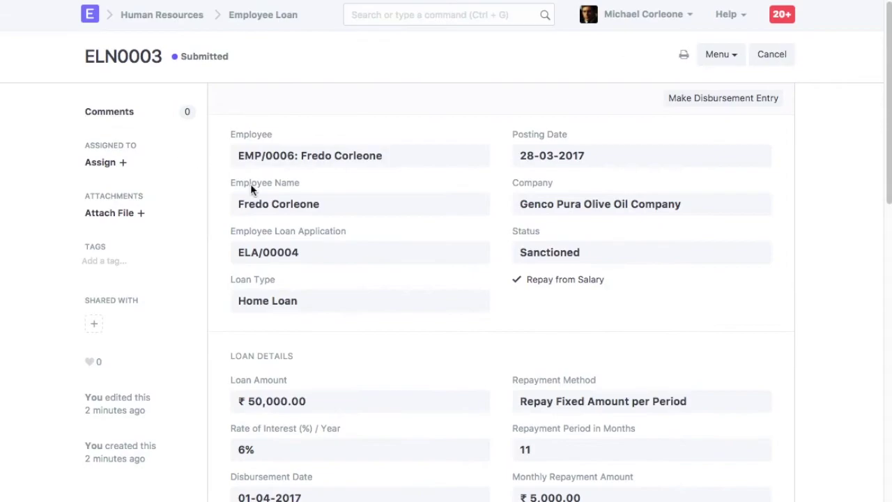
pyautogui.click(724, 62)
pyautogui.click(674, 219)
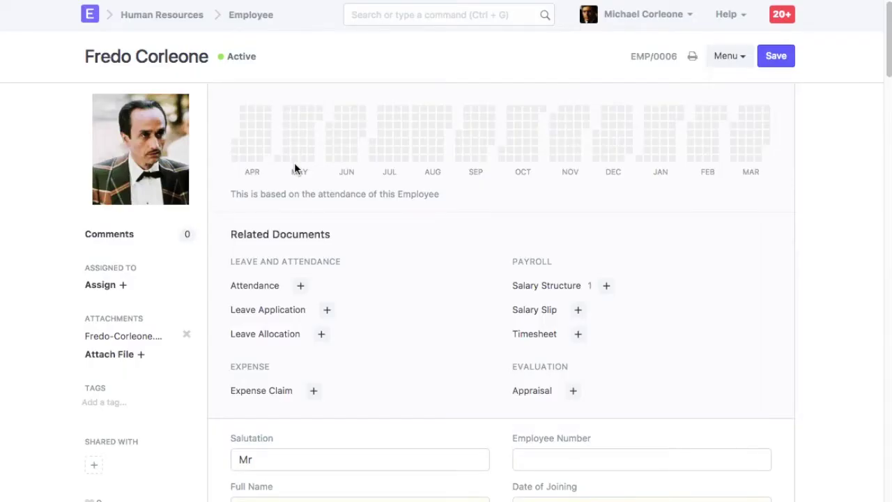
# Step: Create a salary slip from the employee's record and set its start date to 01-04-2017
pyautogui.click(578, 311)
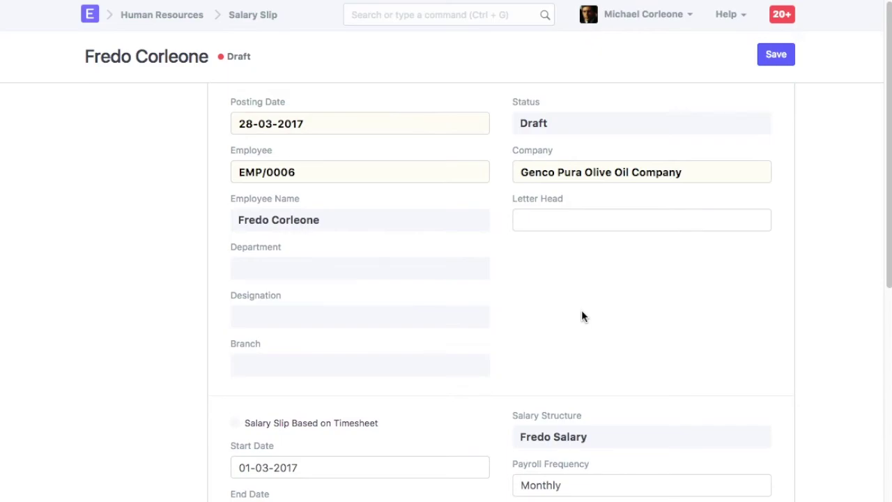
pyautogui.scroll(-5, 582, 317)
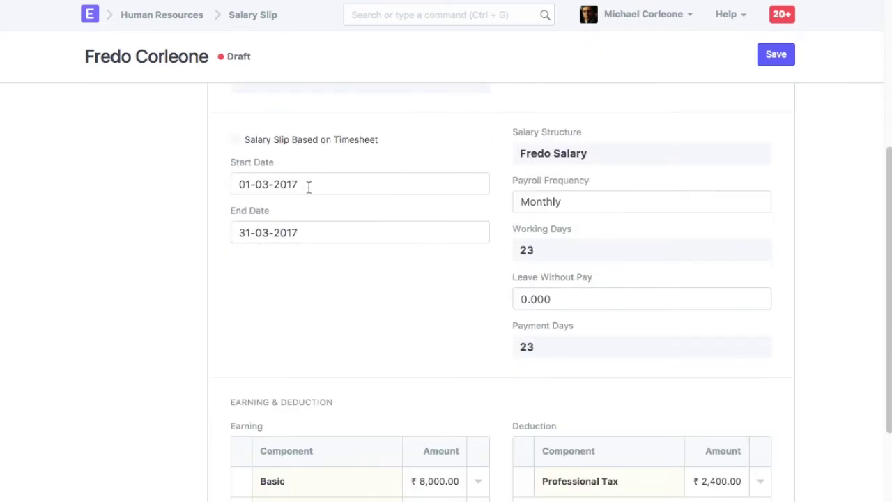
pyautogui.click(309, 187)
pyautogui.click(403, 222)
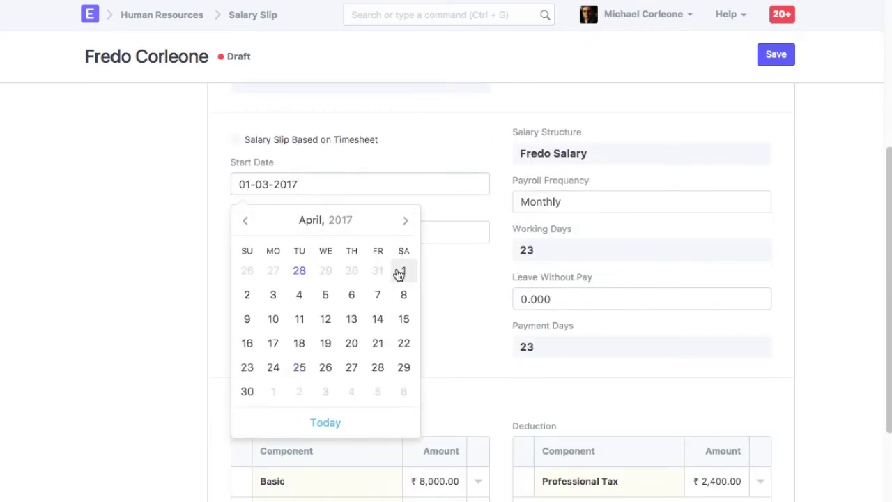
pyautogui.click(403, 271)
# Step: Check the salary slip's earnings, deductions, loan repayment and net pay, and save the slip
pyautogui.scroll(-5, 406, 285)
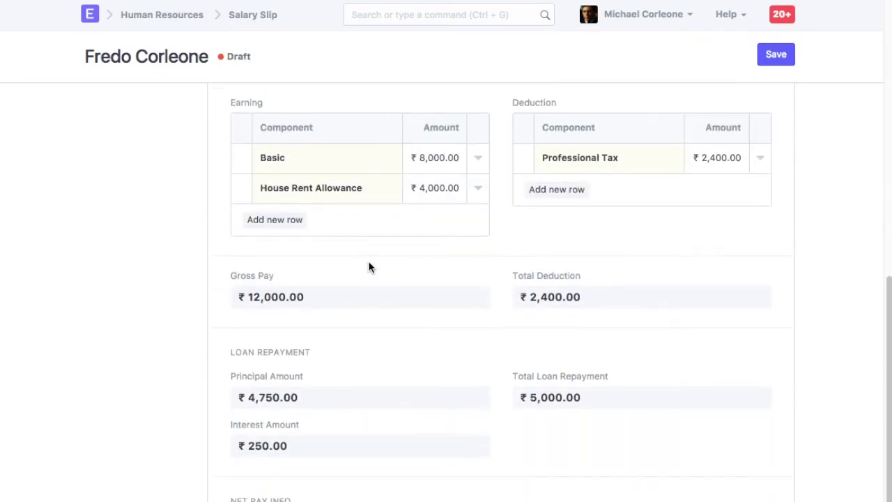
pyautogui.scroll(-1, 468, 233)
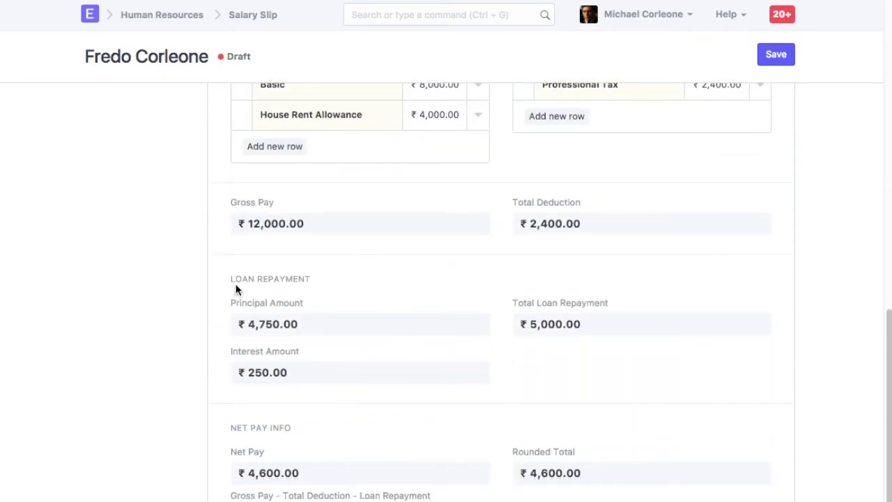
pyautogui.scroll(-1, 353, 349)
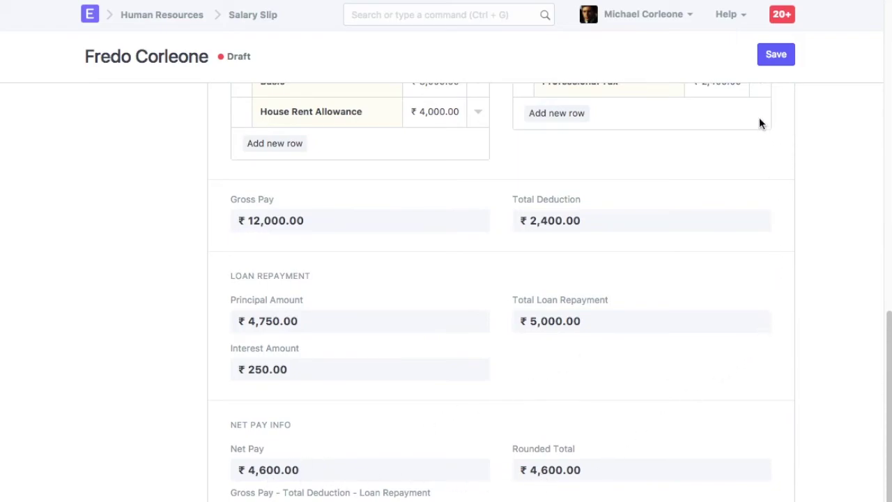
pyautogui.click(772, 61)
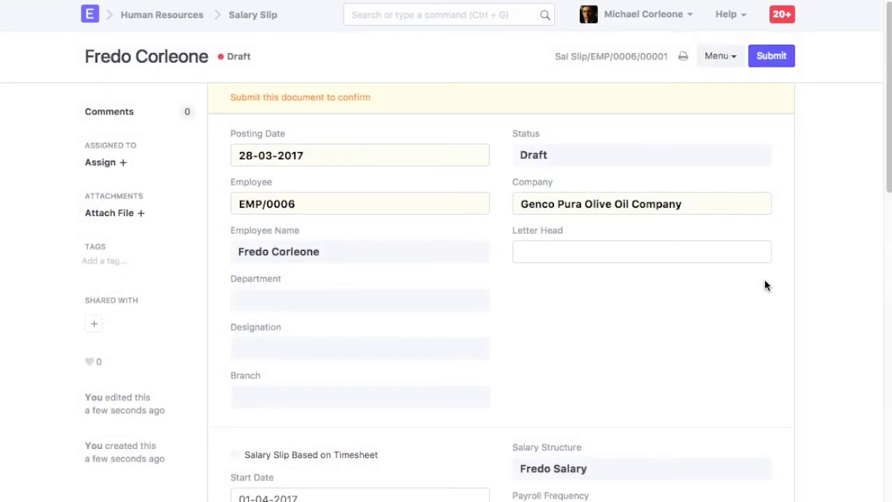
# Step: Open the print view of the saved salary slip and review its contents
pyautogui.click(683, 57)
pyautogui.scroll(-1, 726, 223)
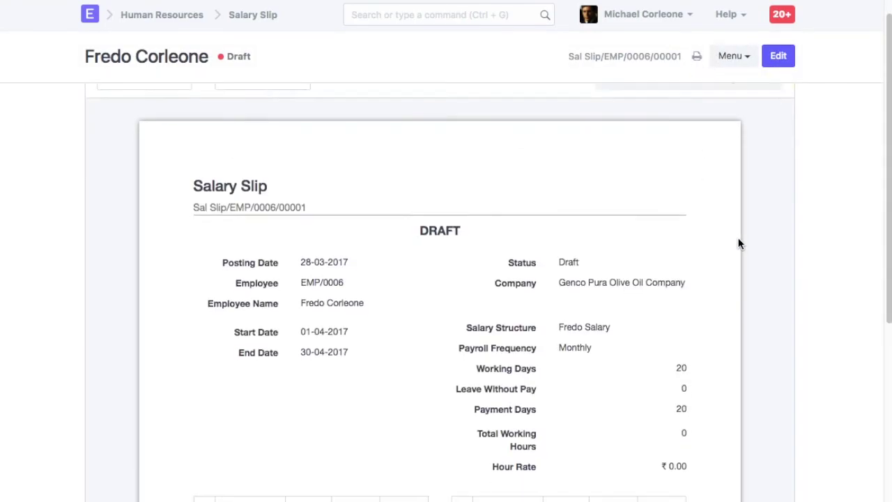
pyautogui.scroll(-6, 741, 243)
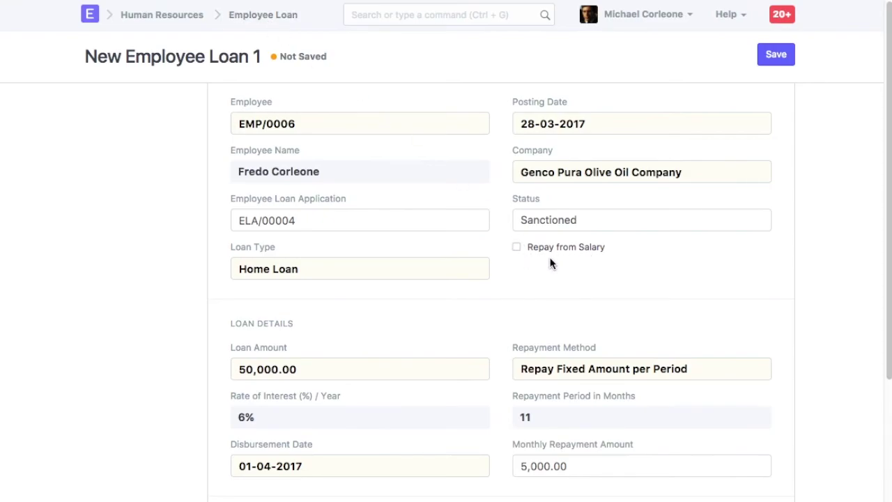
# Step: Create a new Journal Entry for a loan repayment made outside the salary
pyautogui.click(442, 16)
pyautogui.write('new jou')
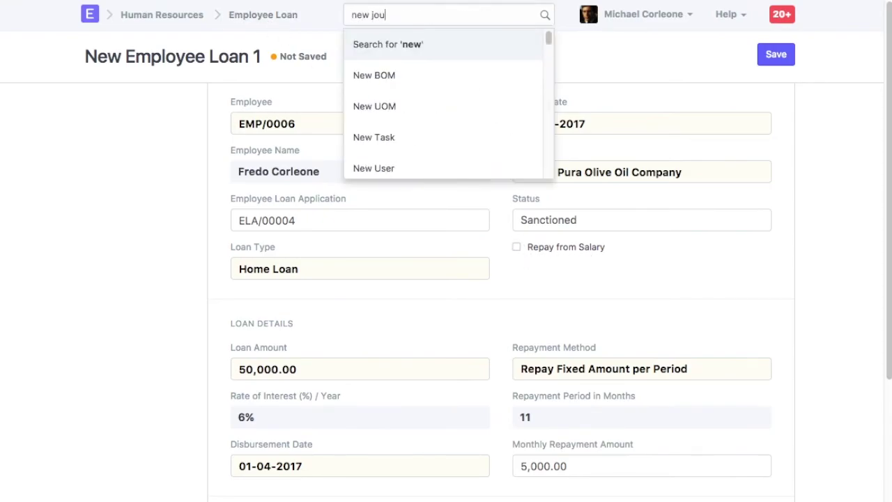
pyautogui.press('Down')
pyautogui.press('Return')
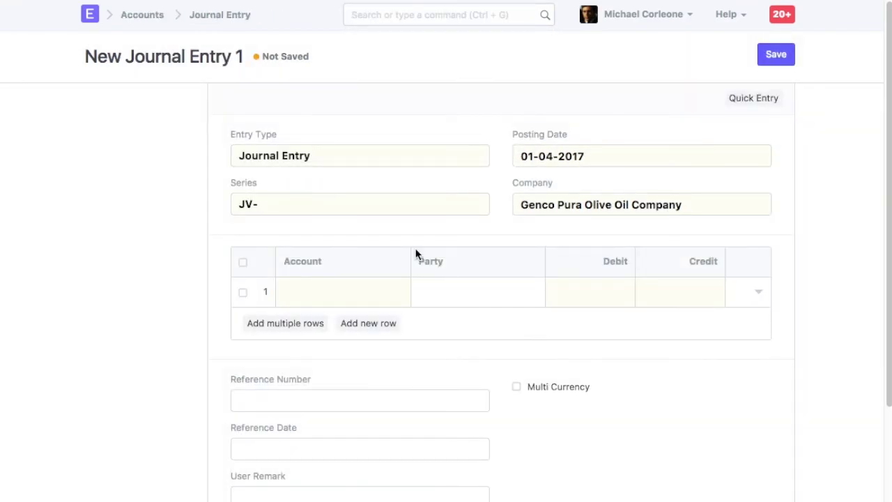
# Step: In the first accounting row, select the employee's Home Loan account and credit it with 4,750
pyautogui.scroll(-1, 375, 279)
pyautogui.click(352, 268)
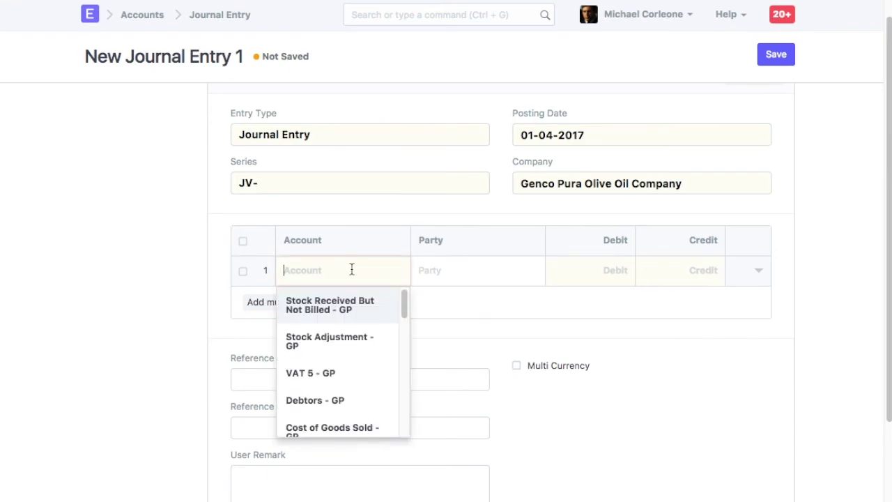
pyautogui.write('fre')
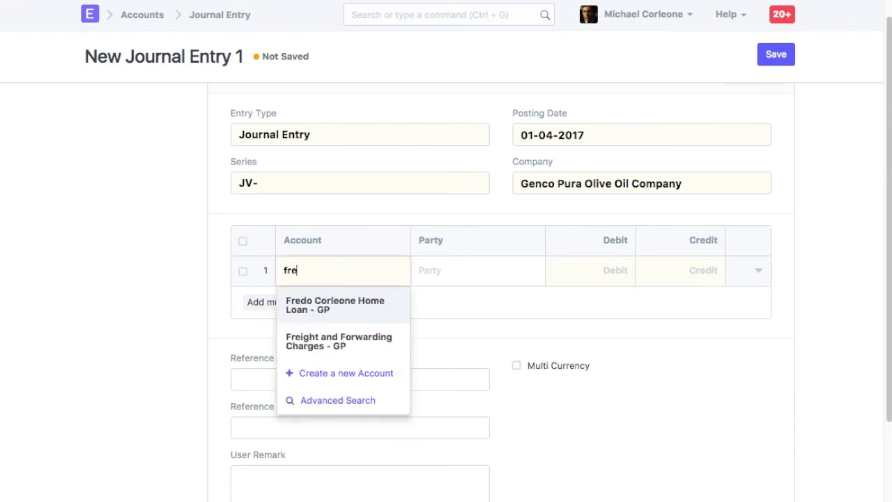
pyautogui.click(357, 304)
pyautogui.click(690, 277)
pyautogui.write('4750')
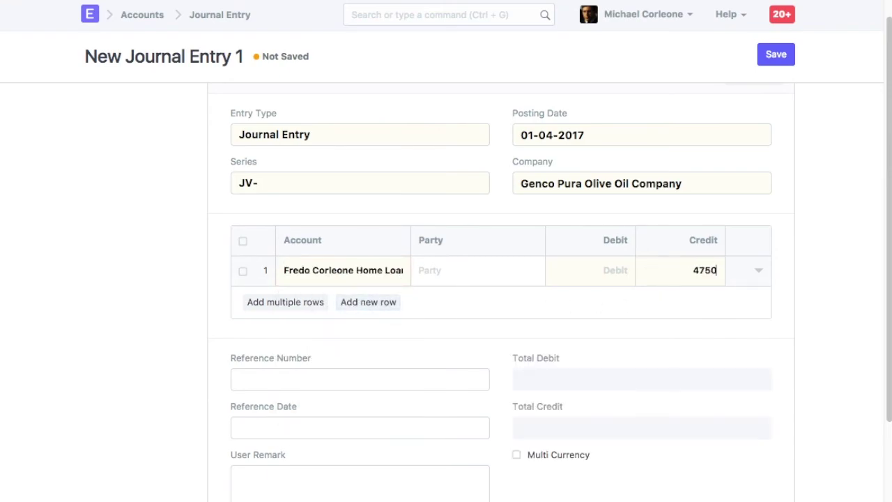
# Step: Add a second row for Employee Loan Interest - GP, clear its debit and credit it with 250
pyautogui.click(382, 305)
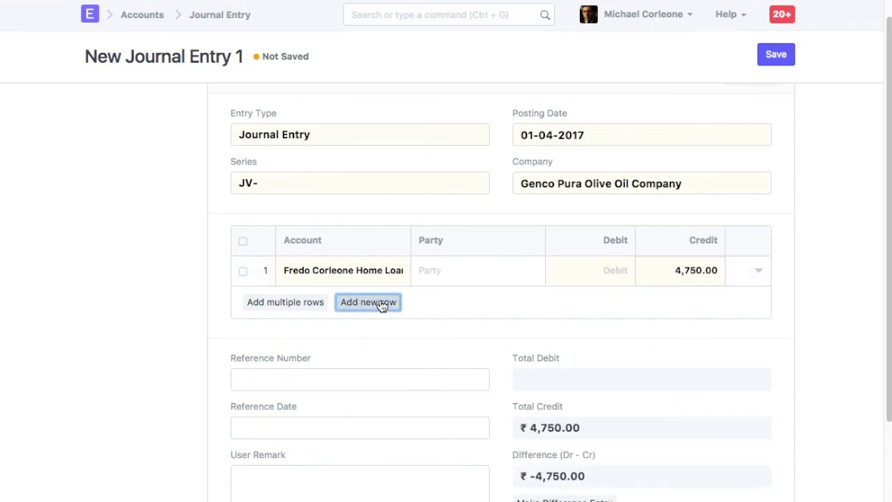
pyautogui.click(341, 299)
pyautogui.write('loan')
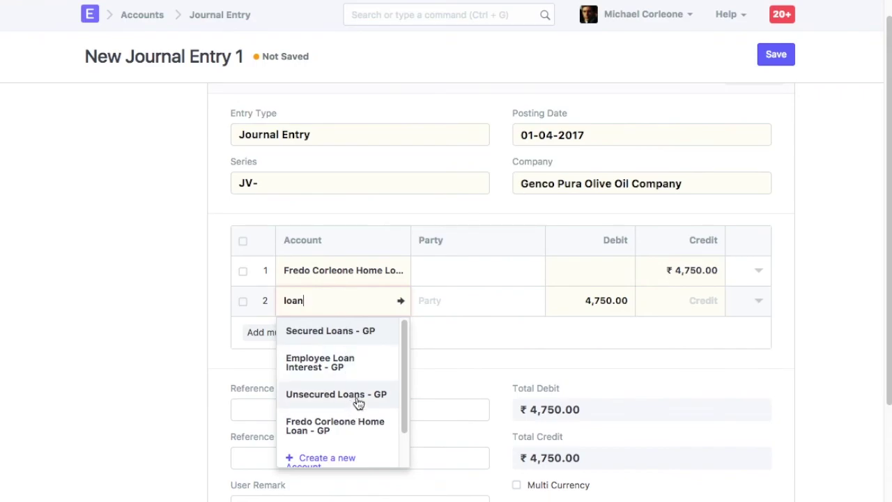
pyautogui.click(350, 373)
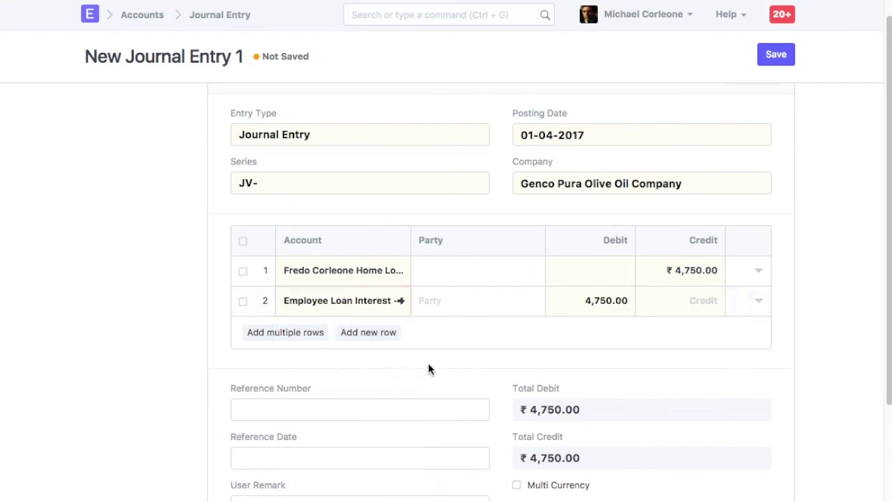
pyautogui.click(600, 301)
pyautogui.press('BackSpace')
pyautogui.click(686, 300)
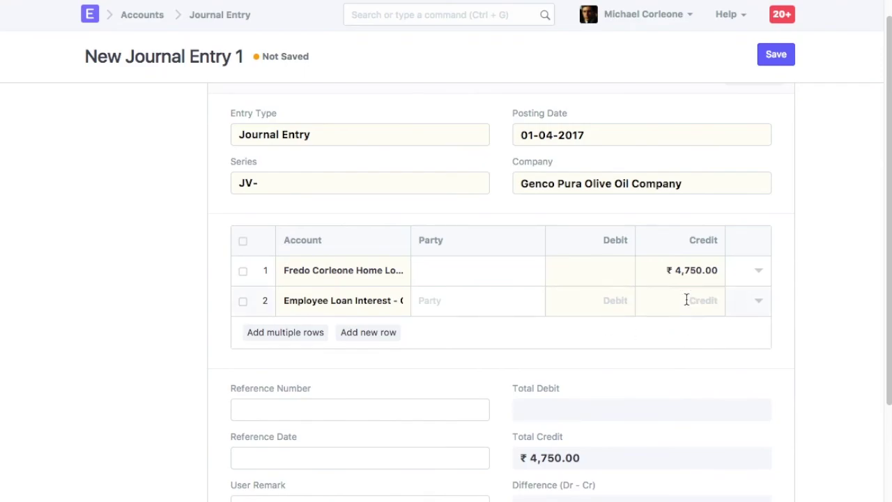
pyautogui.write('250')
# Step: Add a third row for HDFC - GP with a debit of 5,000
pyautogui.click(384, 333)
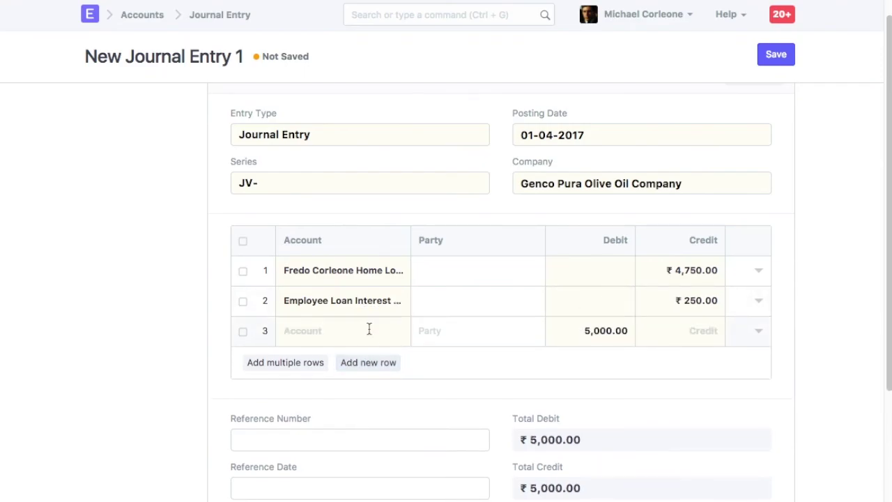
pyautogui.write('hdf')
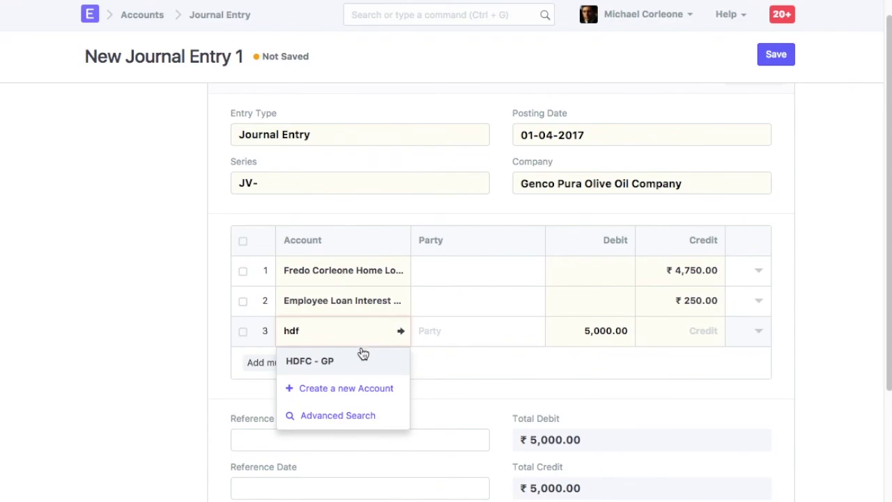
pyautogui.click(356, 366)
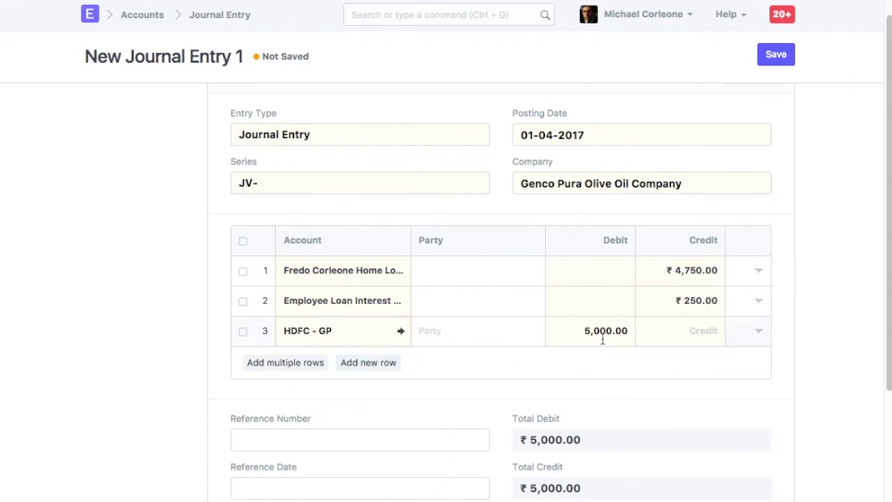
# Step: Enter reference number HDF868674, reference date 01-04-2017 and the user remark "Loan repayment" for the journal entry
pyautogui.scroll(-1, 603, 340)
pyautogui.scroll(-1, 407, 356)
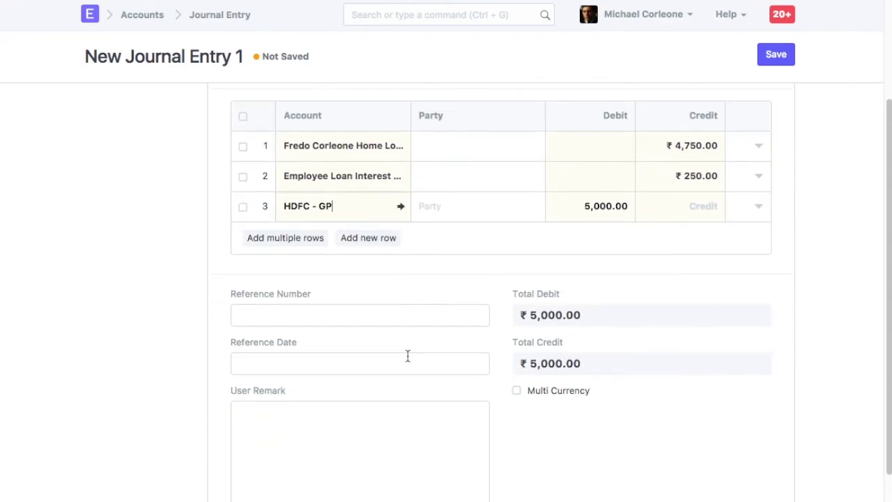
pyautogui.click(370, 313)
pyautogui.write('HDF868674')
pyautogui.click(394, 364)
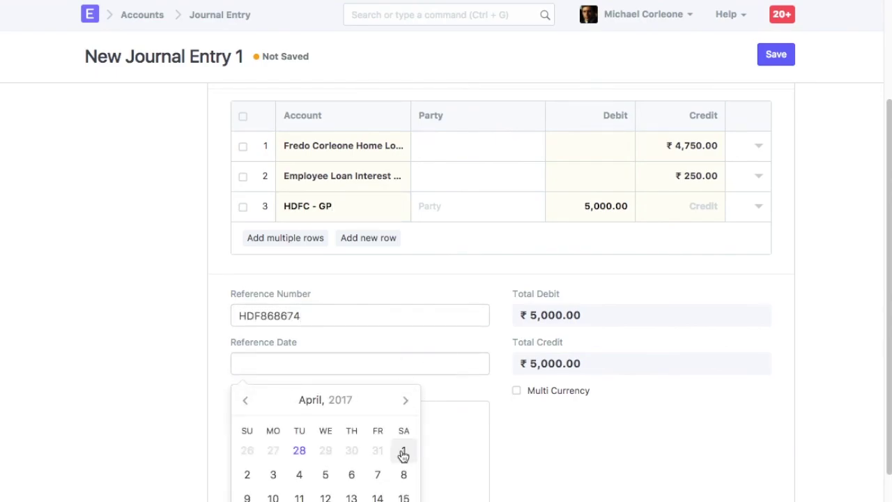
pyautogui.click(404, 452)
pyautogui.click(401, 446)
pyautogui.write('Loan repayment')
# Step: Save the repayment journal entry and permanently submit it
pyautogui.hotkey('ctrl', 's')
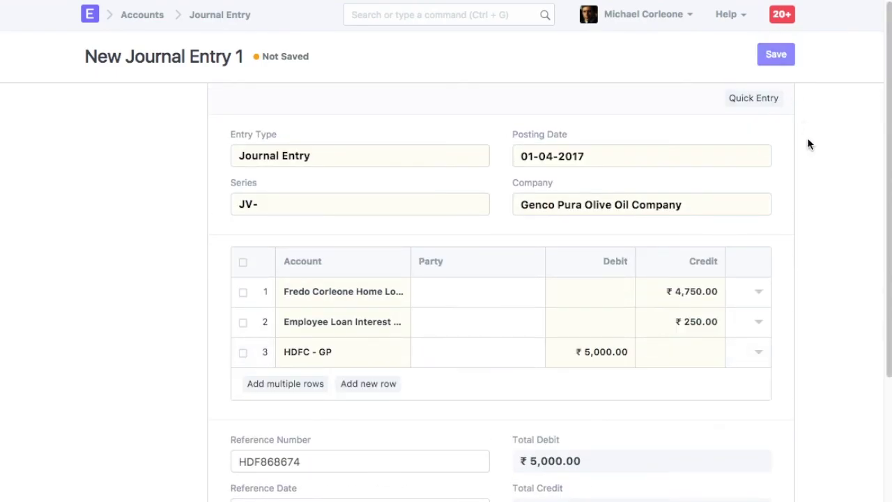
pyautogui.click(771, 56)
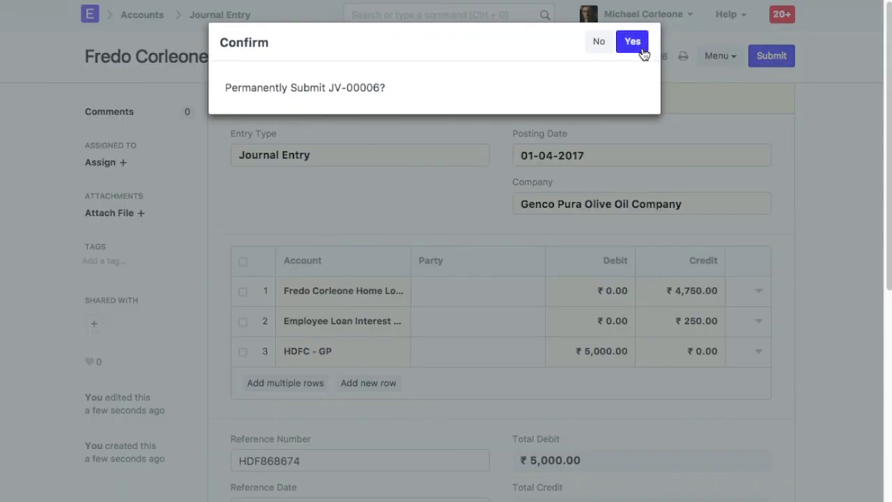
pyautogui.click(634, 40)
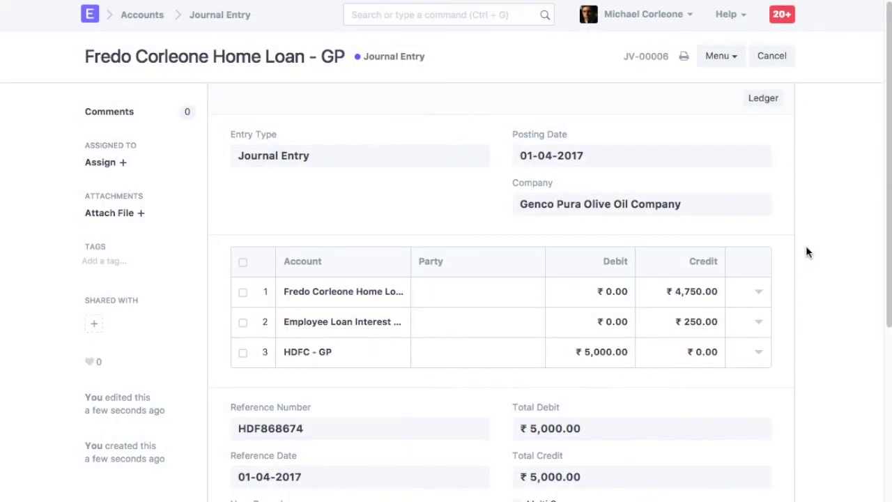